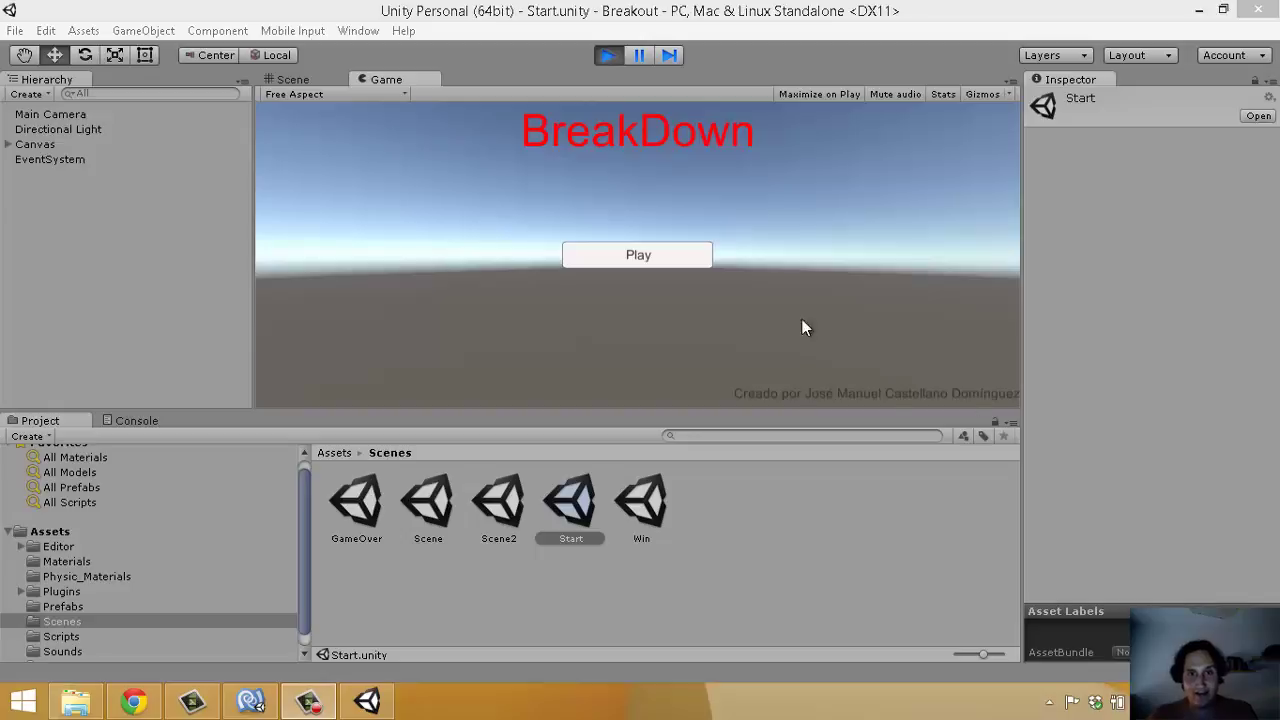
- Start a Breakout game from the BreakDown title menu's Play button
{"action": "left_click", "coordinate": [637, 257]}
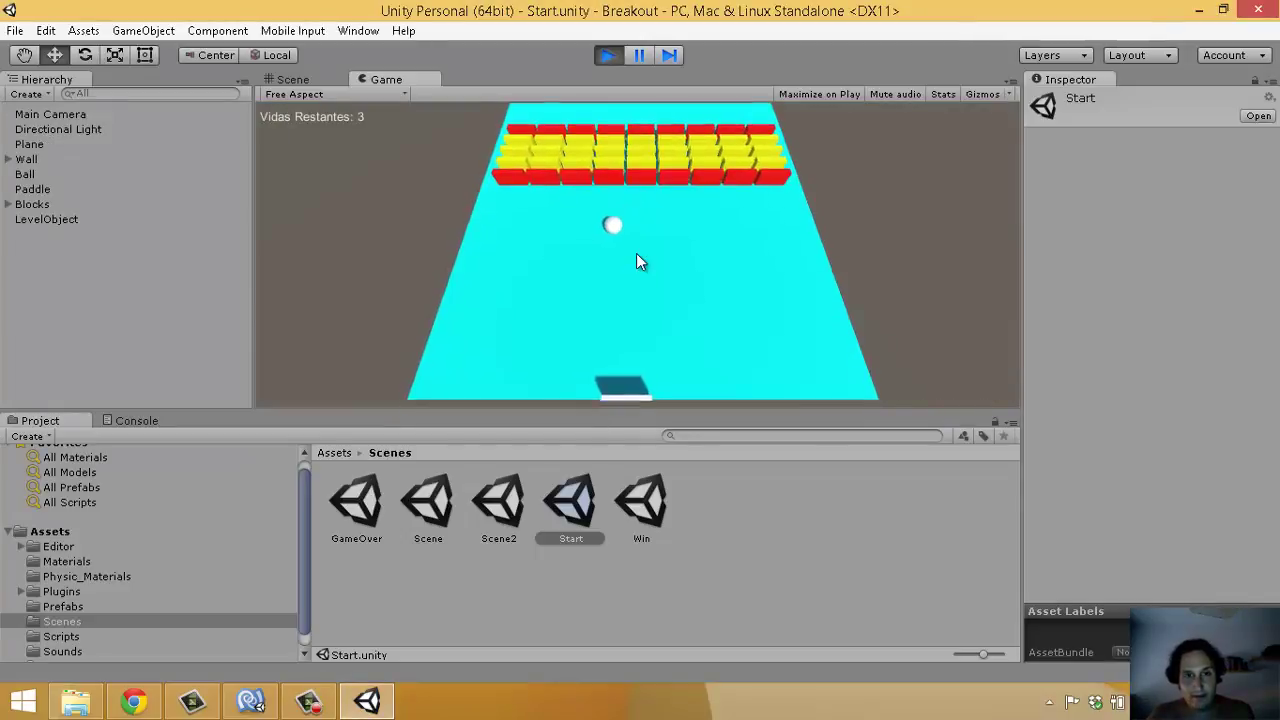
- Steer the paddle left and right through level 1 until all three lives are lost
{"action": "key", "text": "Left"}
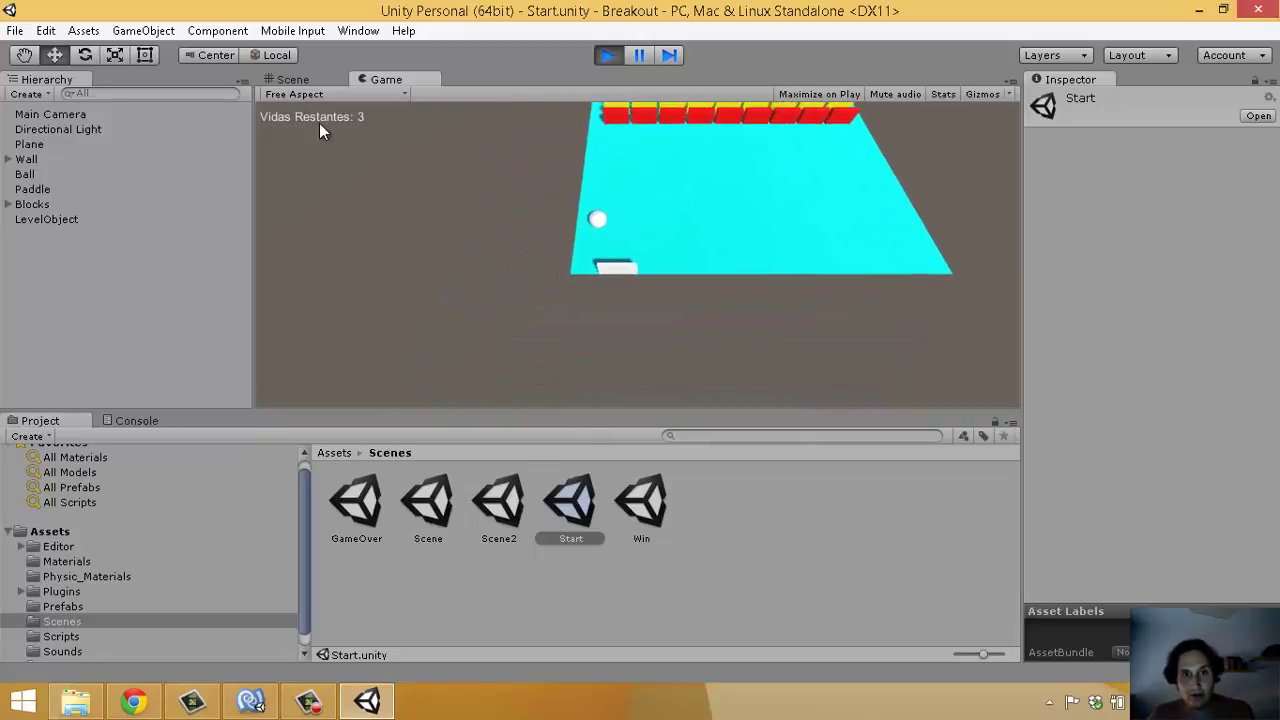
{"action": "key", "text": "Right"}
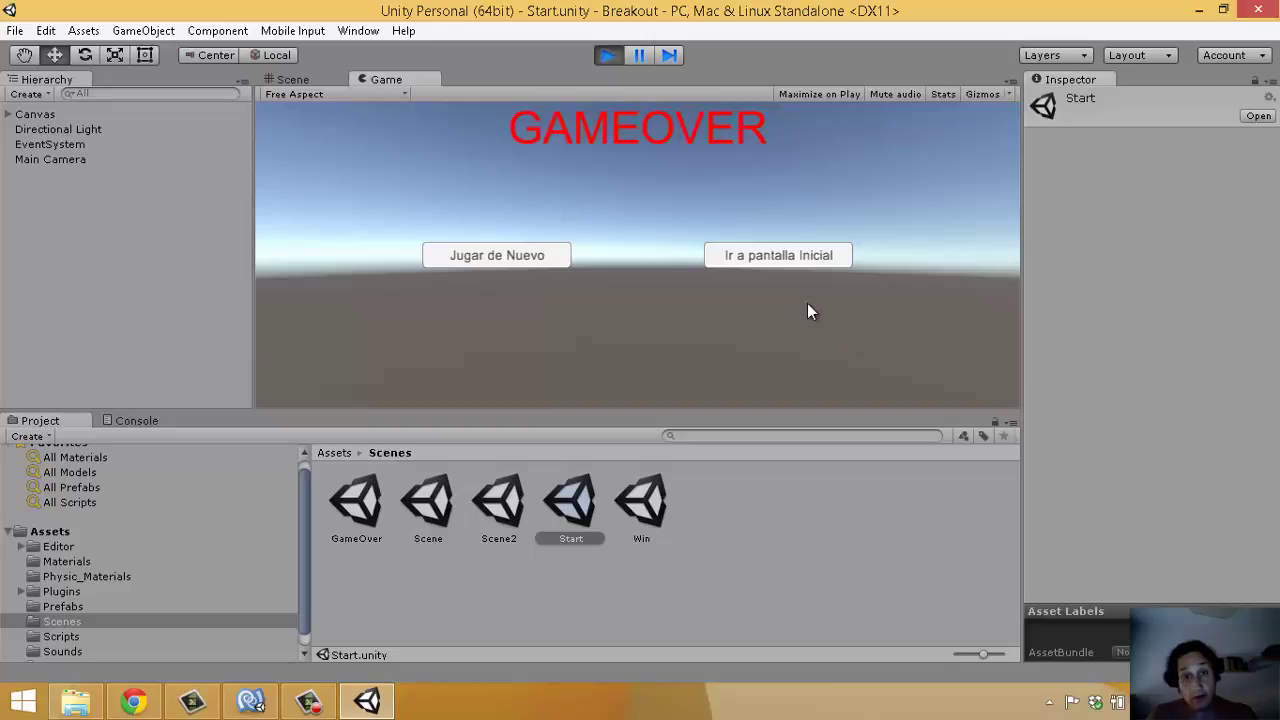
- Exit Play mode to stop the running game
{"action": "left_click", "coordinate": [609, 56]}
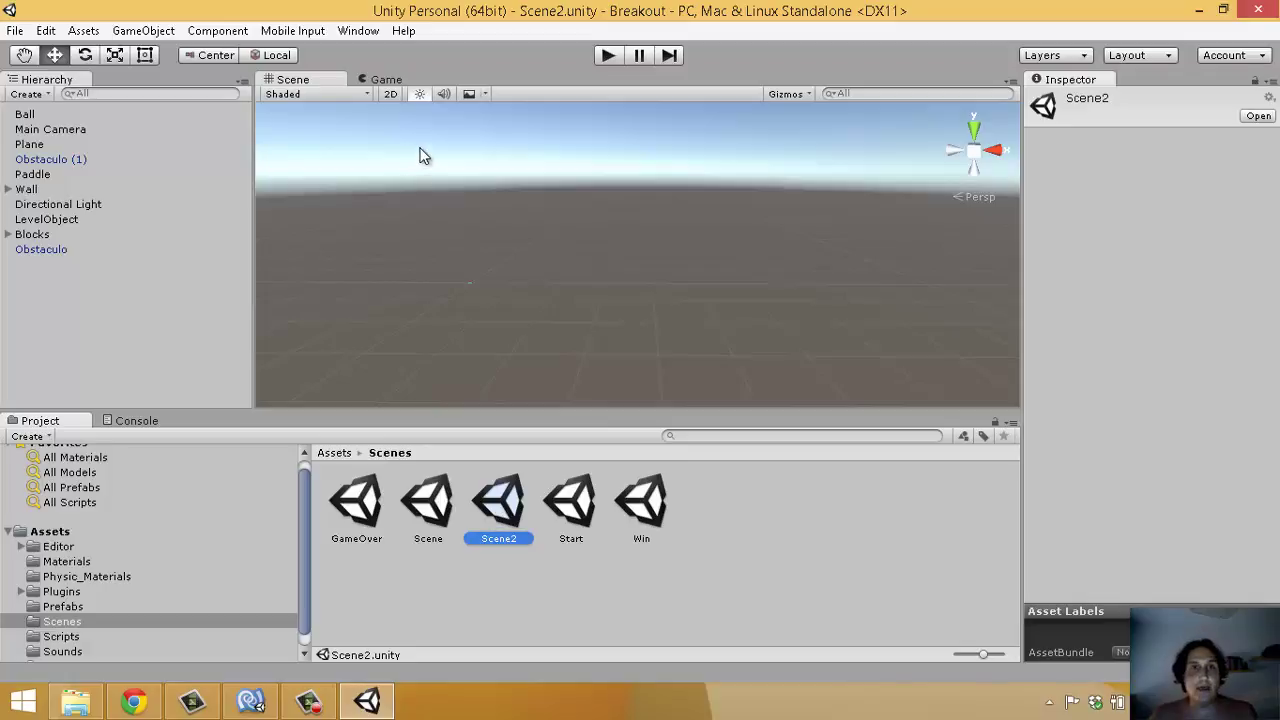
- Play Scene2, steering the paddle with the arrow keys to clear blocks, then pause
{"action": "left_click", "coordinate": [611, 55]}
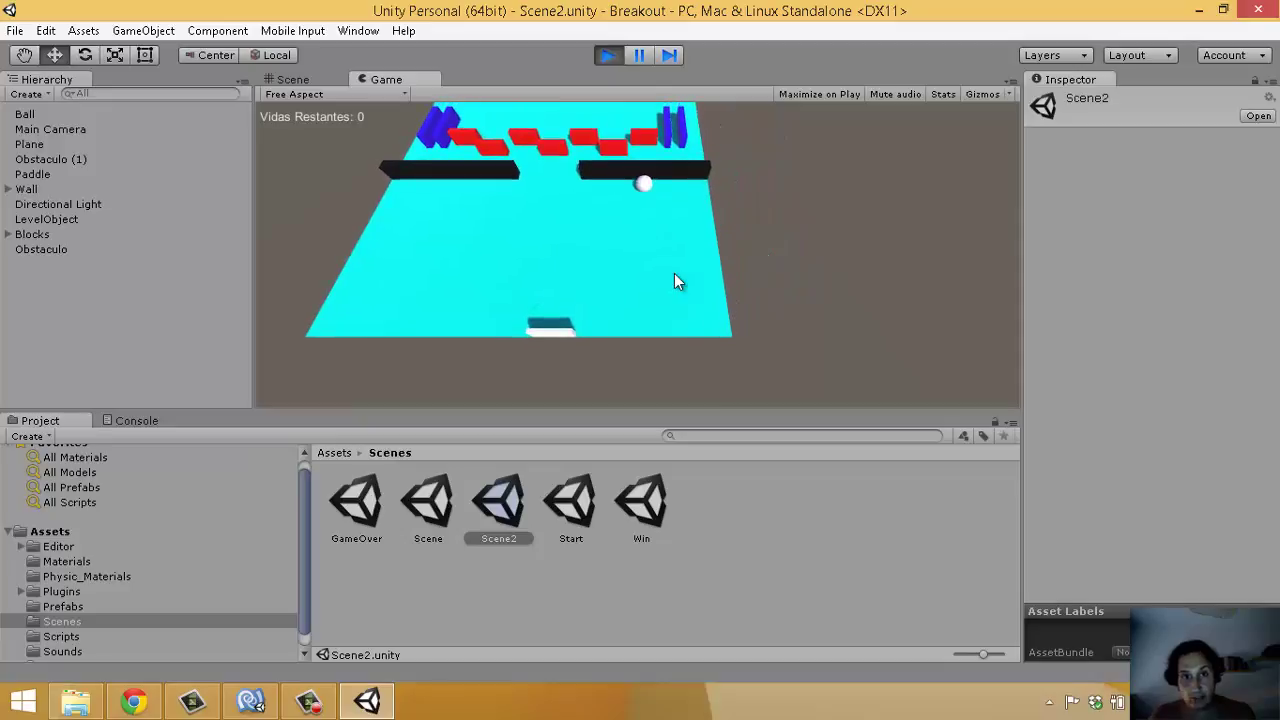
{"action": "key", "text": "Left"}
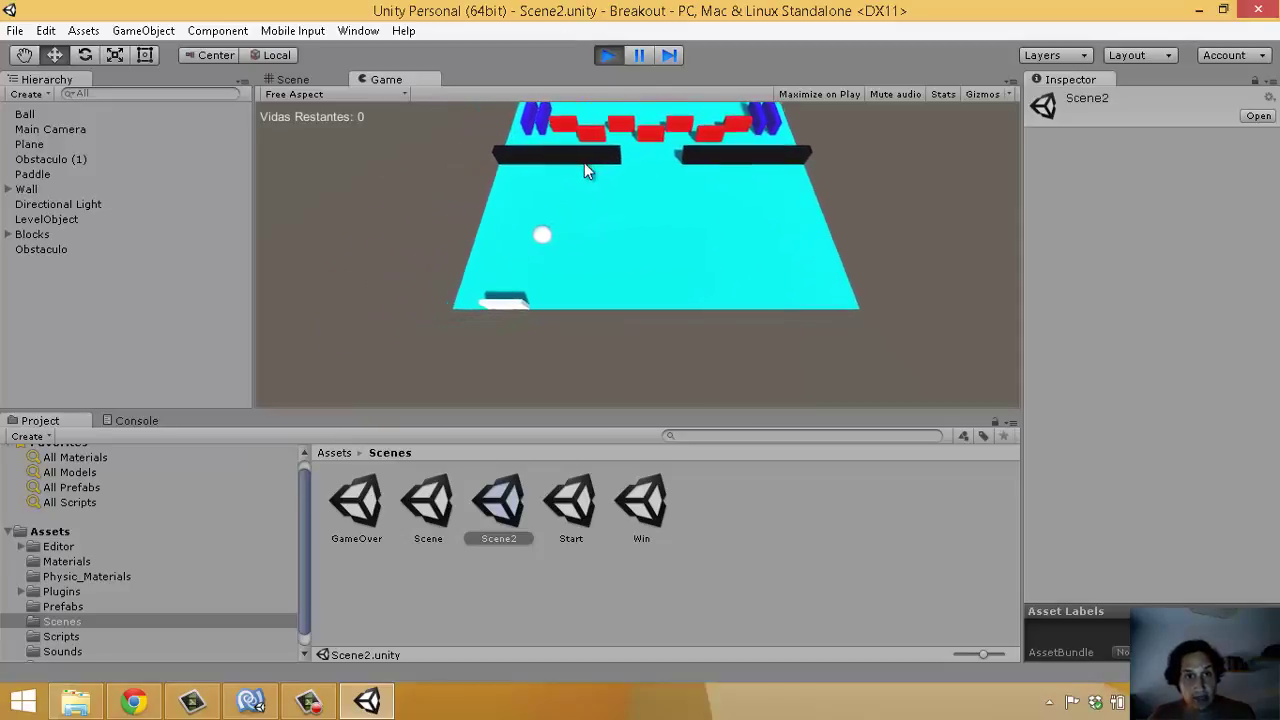
{"action": "key", "text": "Right"}
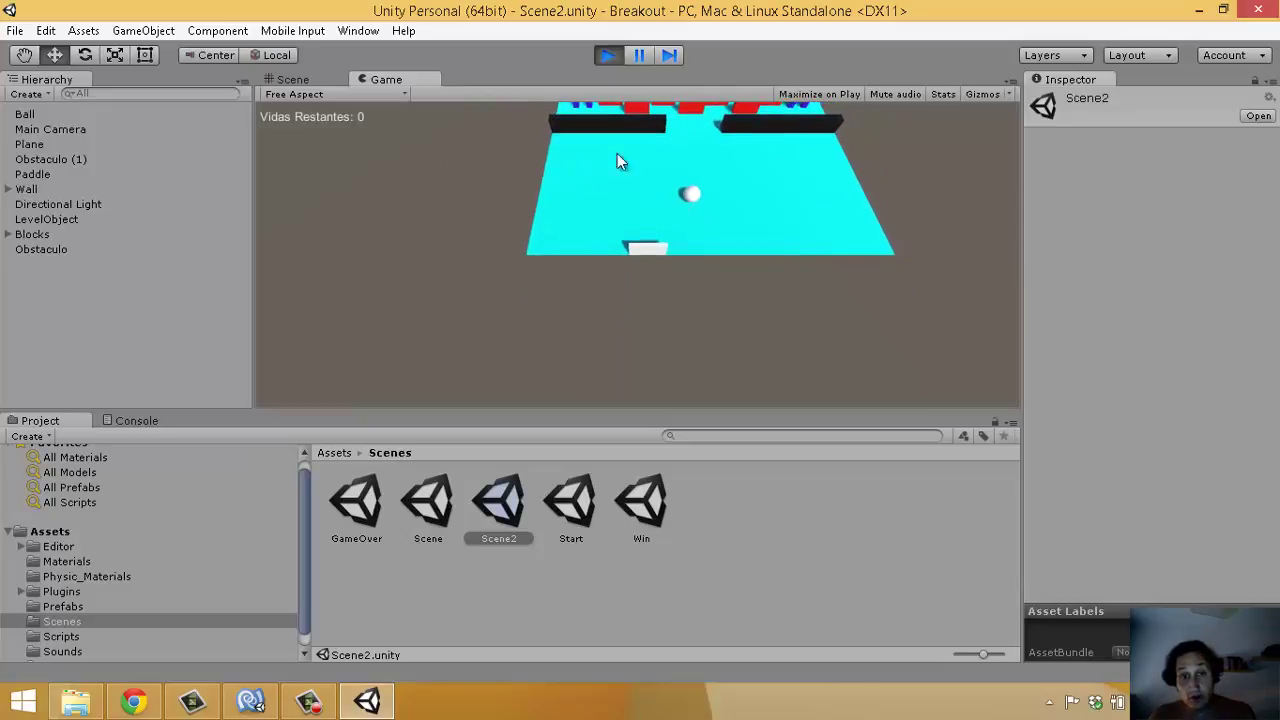
{"action": "key", "text": "Right"}
{"action": "key", "text": "Right"}
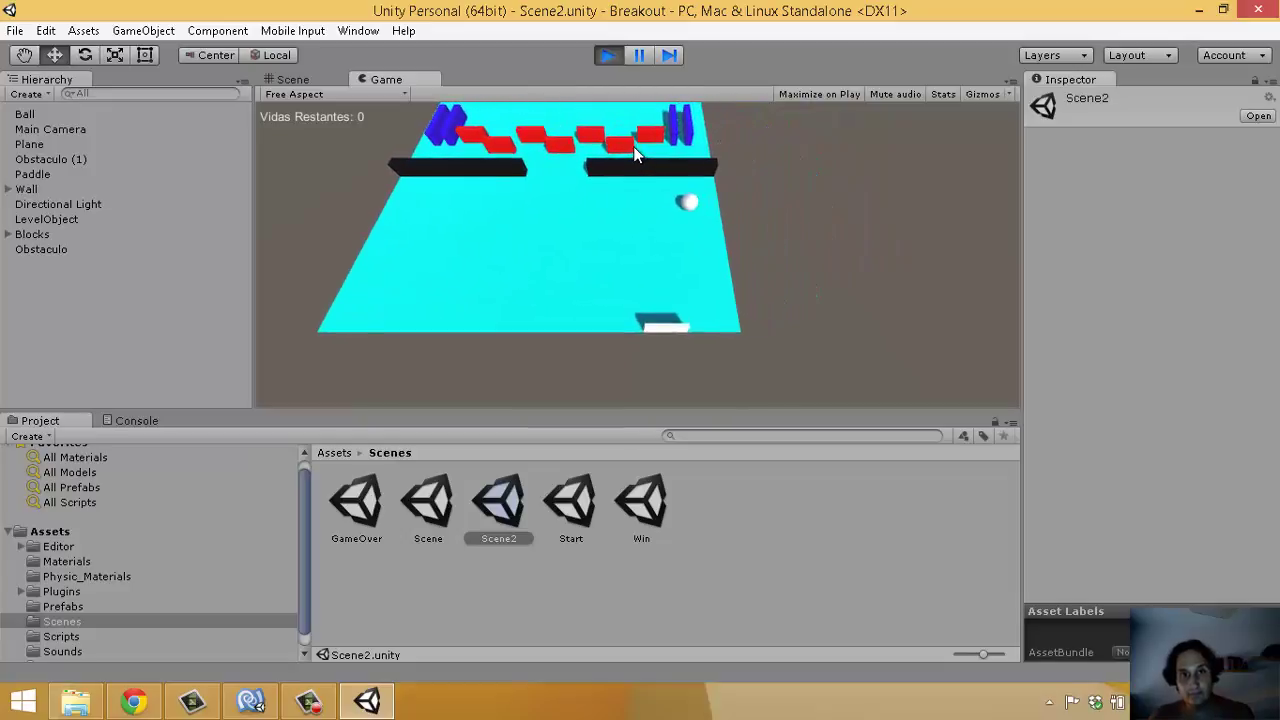
{"action": "key", "text": "Left"}
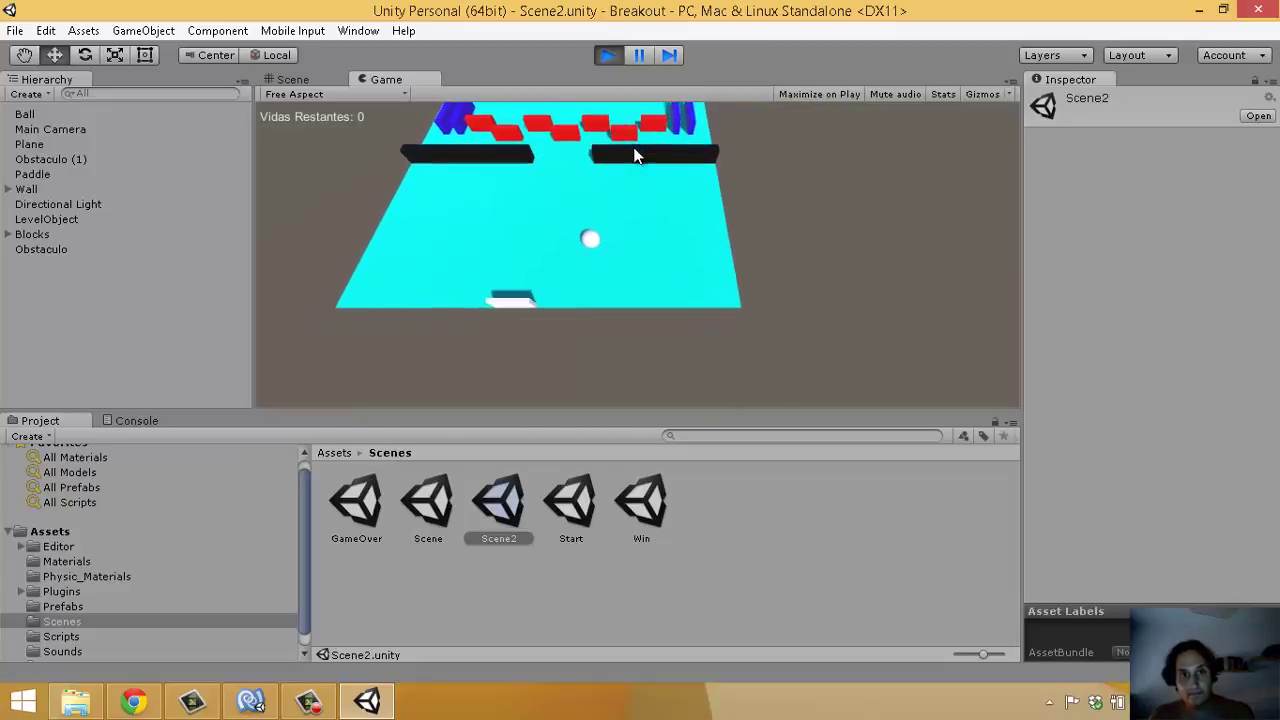
{"action": "key", "text": "Left"}
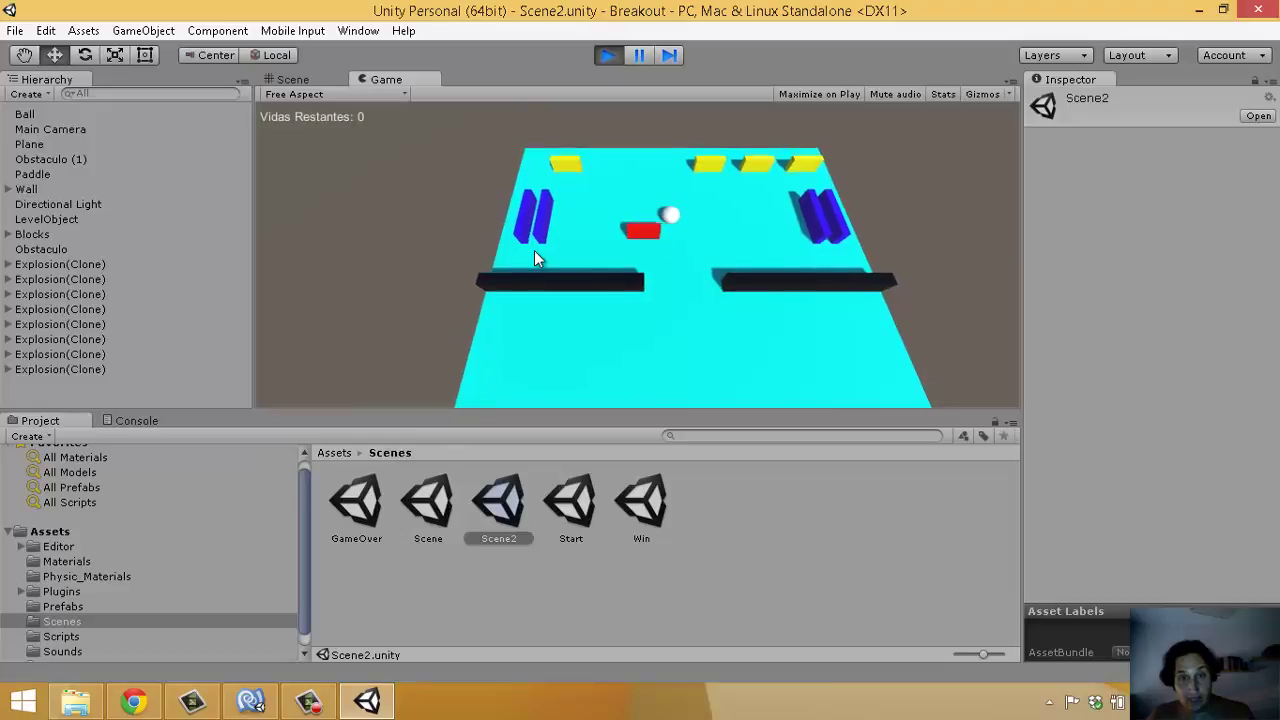
{"action": "left_click", "coordinate": [639, 55]}
- Open the Win scene with its congratulations message, then open Scene, the first level
{"action": "double_click", "coordinate": [641, 505]}
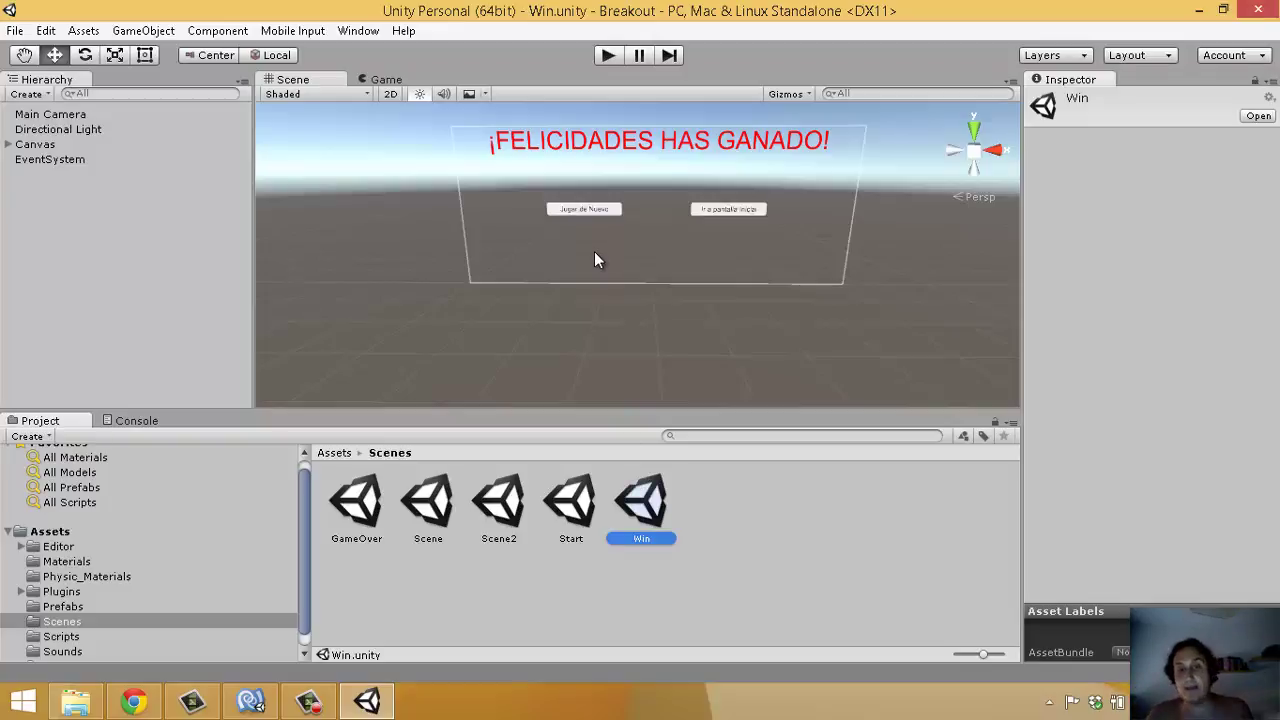
{"action": "mouse_move", "coordinate": [322, 708]}
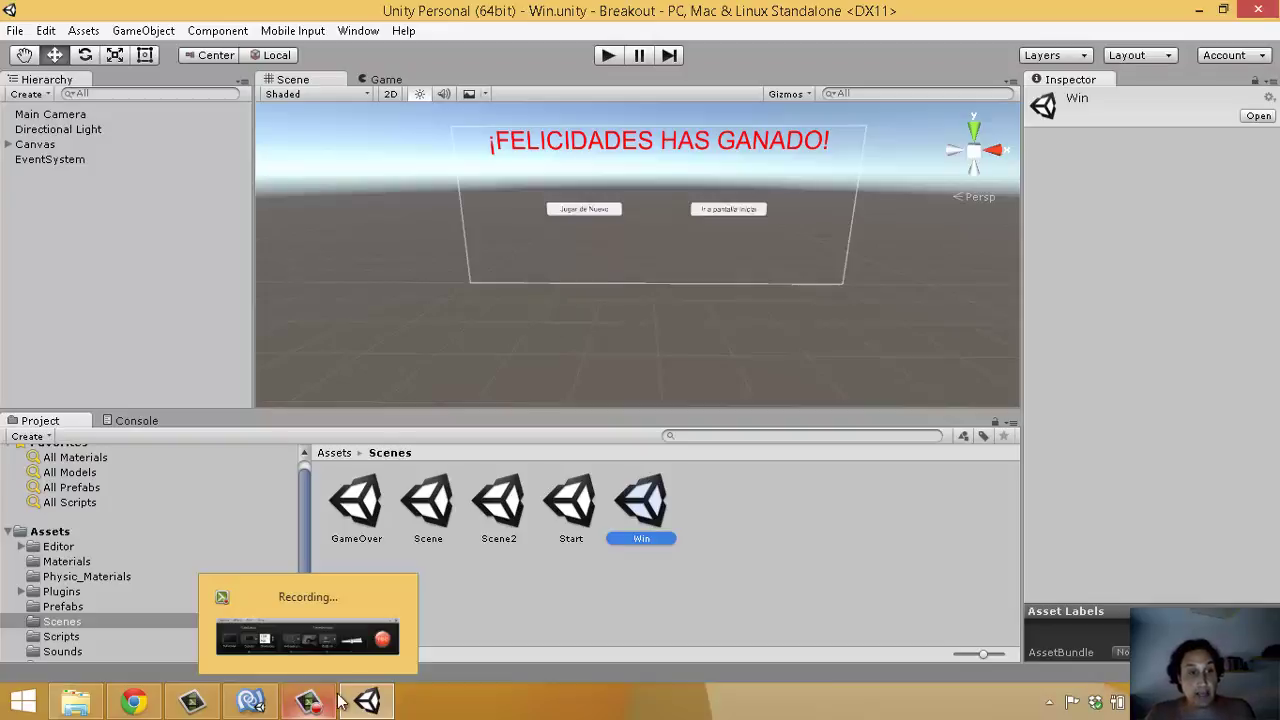
{"action": "left_click", "coordinate": [569, 618]}
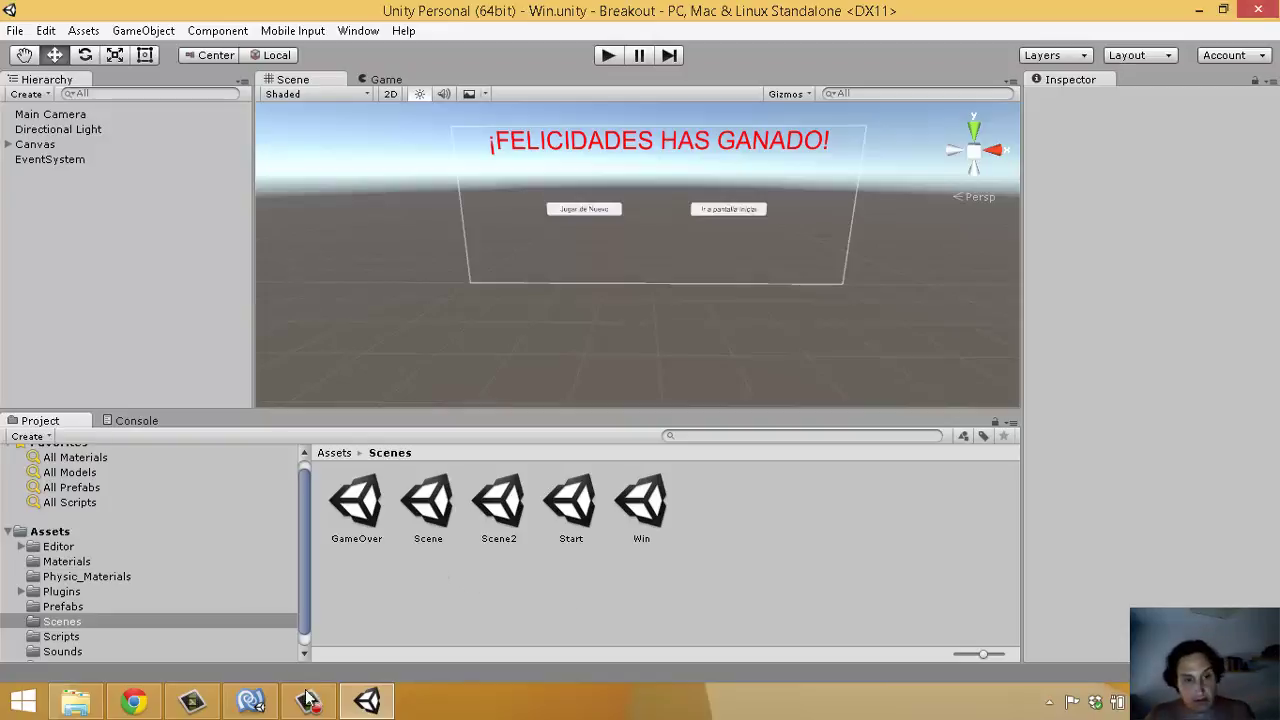
{"action": "mouse_move", "coordinate": [310, 702]}
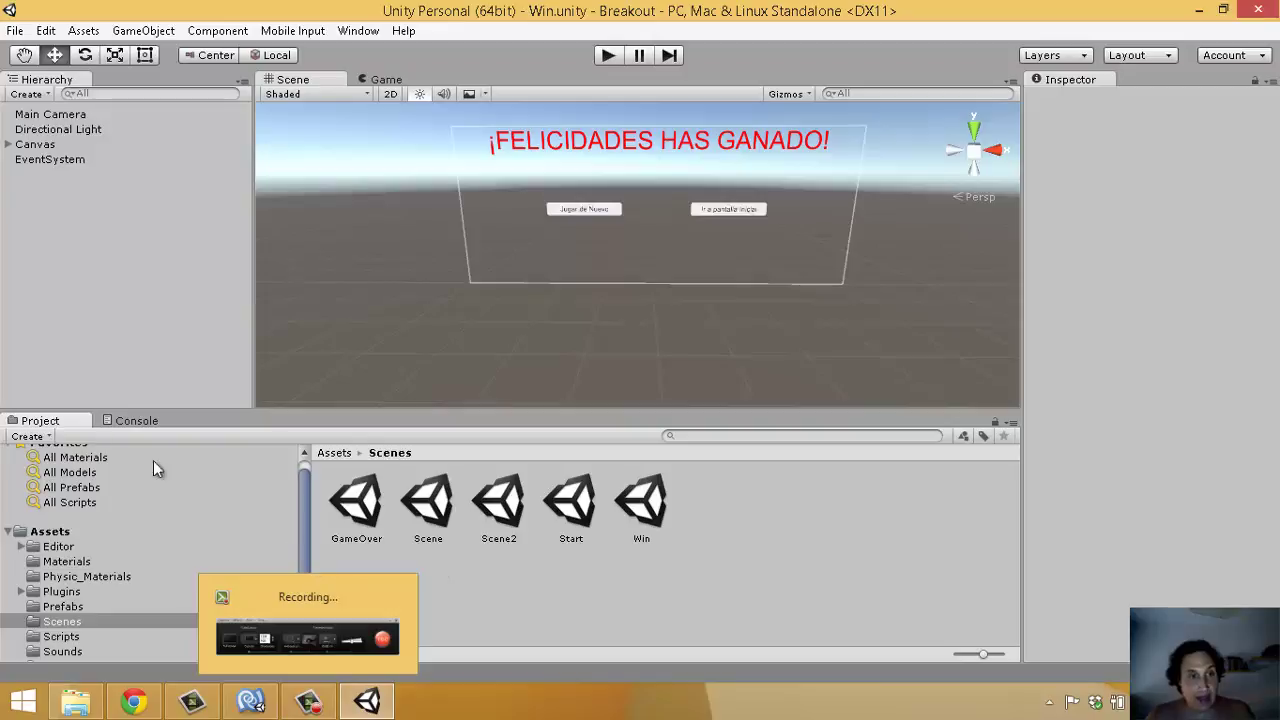
{"action": "double_click", "coordinate": [428, 505]}
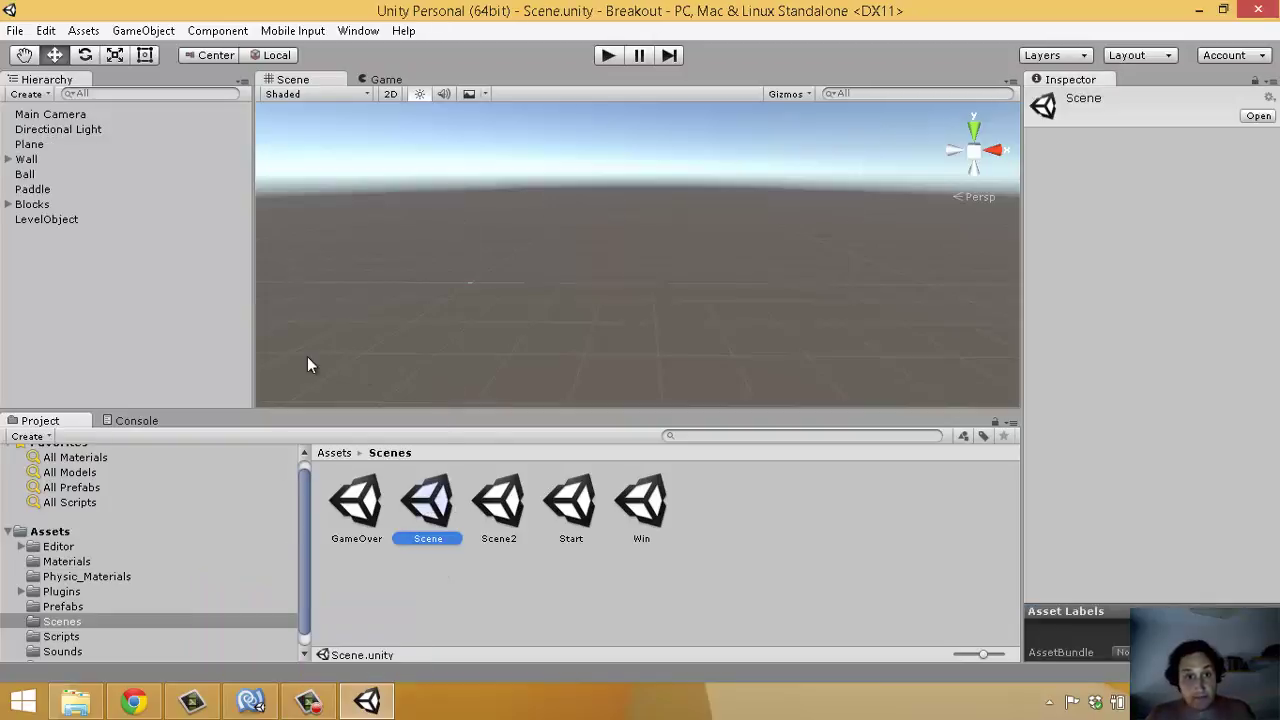
- Frame the Plane, alternate selecting it and the directional light, and zoom in on the field
{"action": "double_click", "coordinate": [22, 147]}
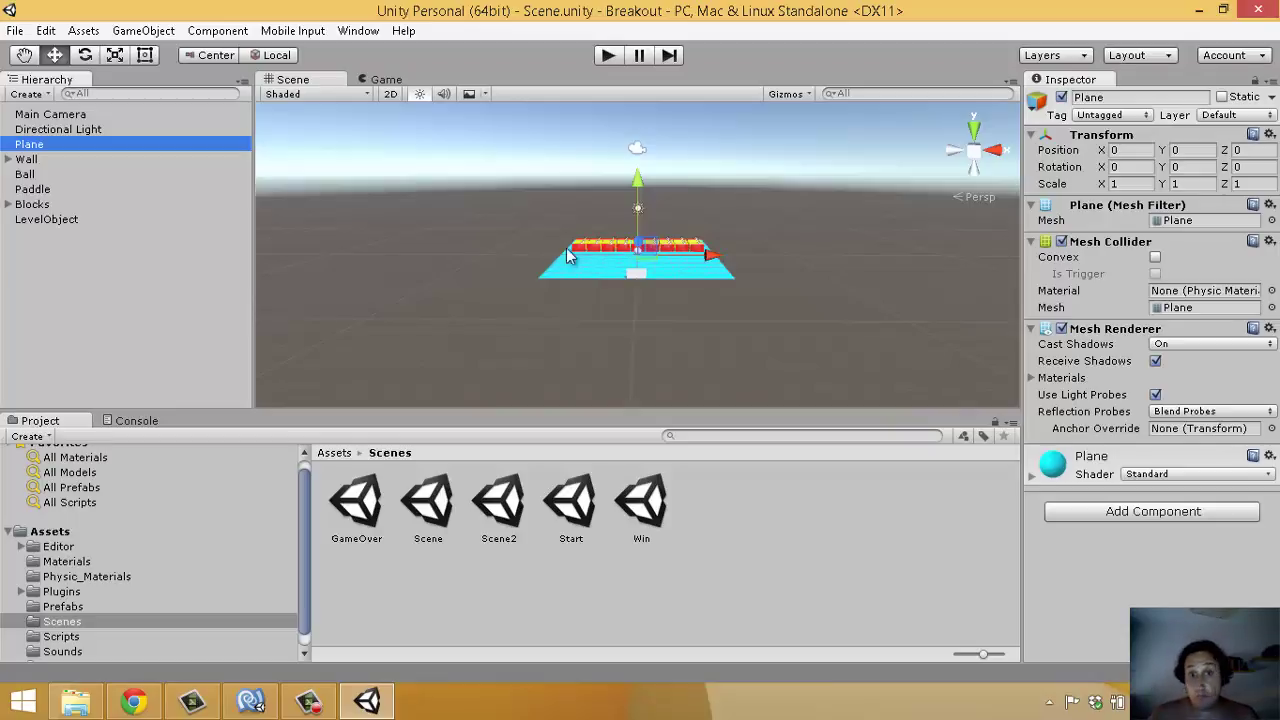
{"action": "left_click", "coordinate": [685, 271]}
{"action": "left_click", "coordinate": [685, 271]}
{"action": "left_click", "coordinate": [684, 268]}
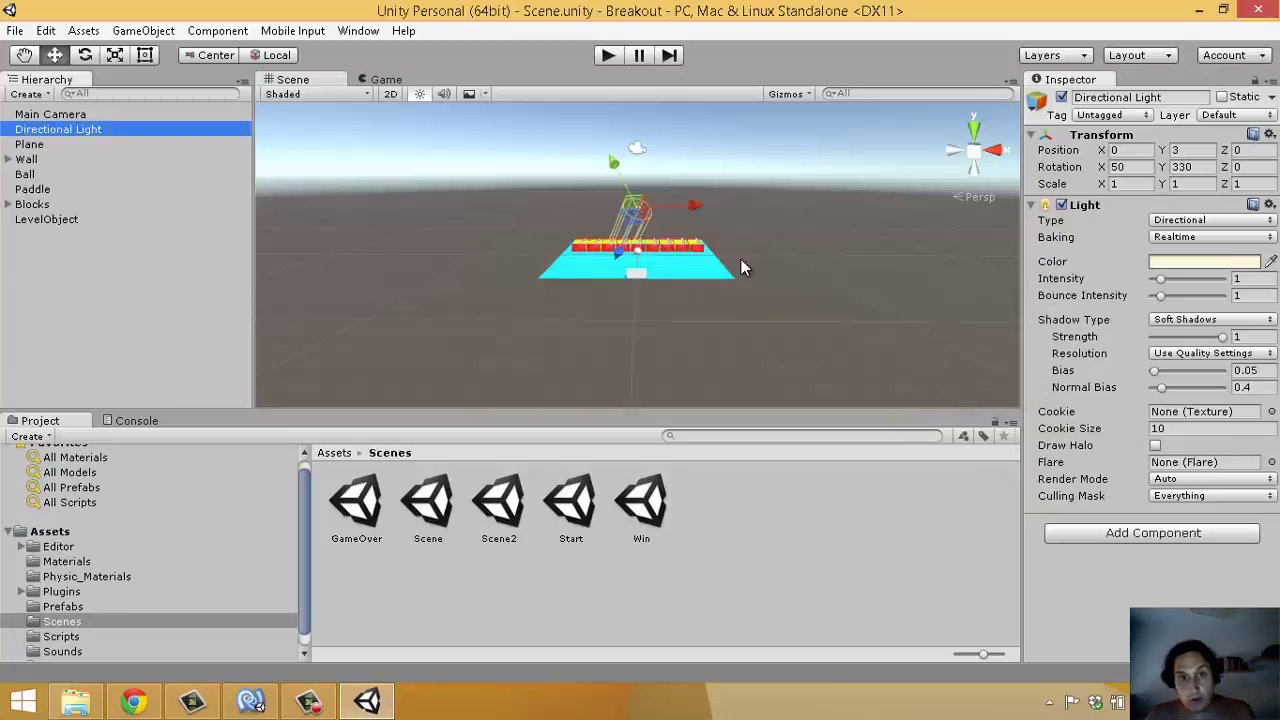
{"action": "left_click", "coordinate": [755, 268]}
{"action": "scroll", "coordinate": [755, 272], "scroll_direction": "up", "scroll_amount": 2}
{"action": "scroll", "coordinate": [720, 285], "scroll_direction": "up", "scroll_amount": 3}
{"action": "scroll", "coordinate": [703, 301], "scroll_direction": "up", "scroll_amount": 2}
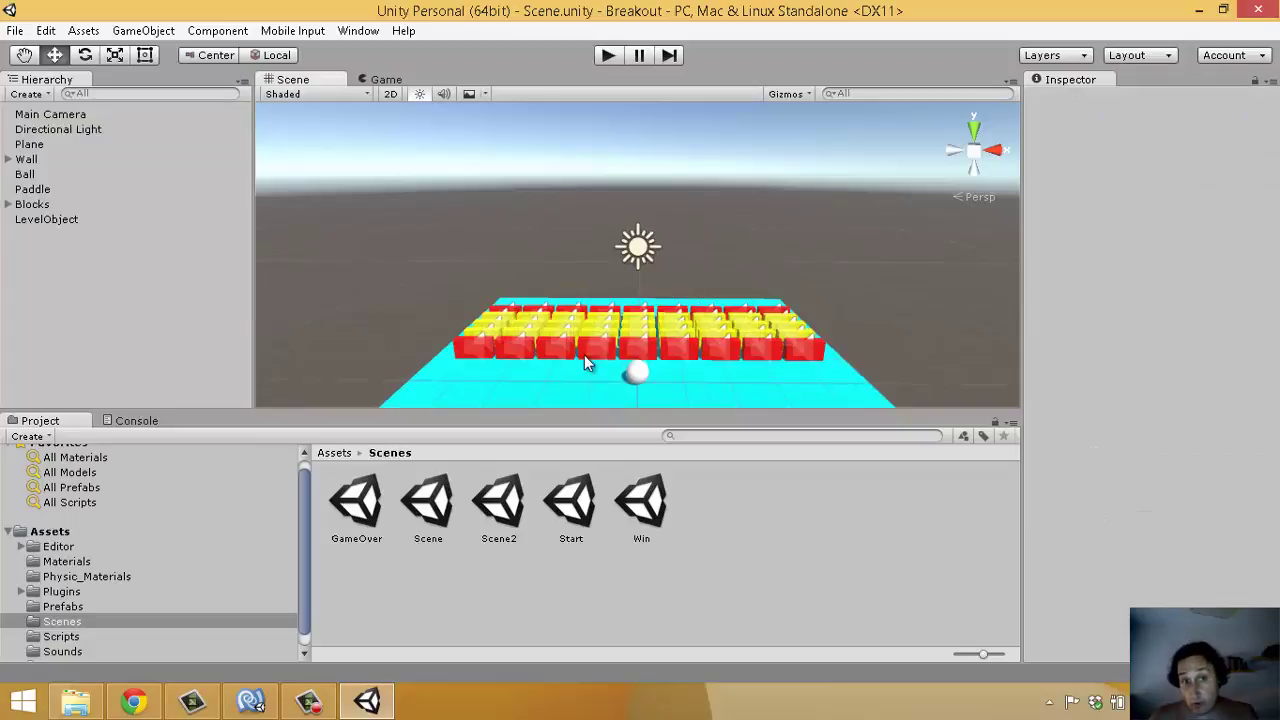
{"action": "scroll", "coordinate": [585, 357], "scroll_direction": "down", "scroll_amount": 2}
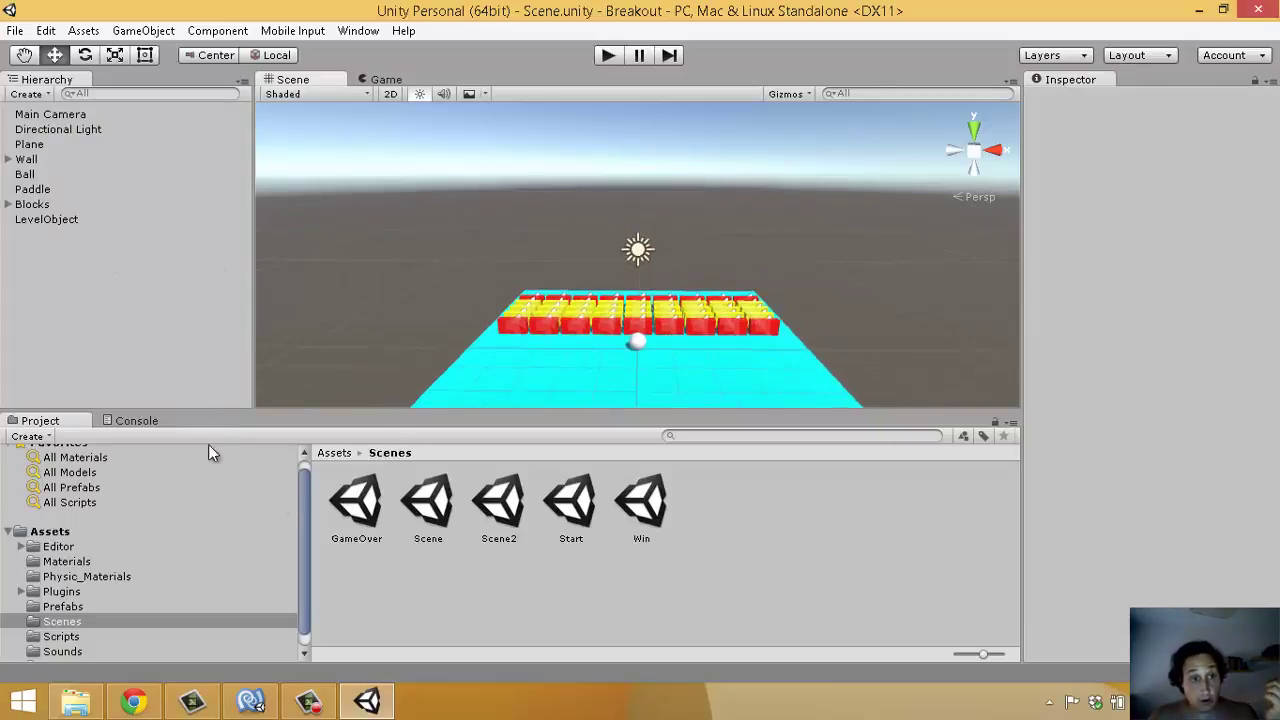
- Open Scene2, zoom over its layout, then bring MonoDevelop with the Assembly-CSharp solution forward
{"action": "double_click", "coordinate": [499, 505]}
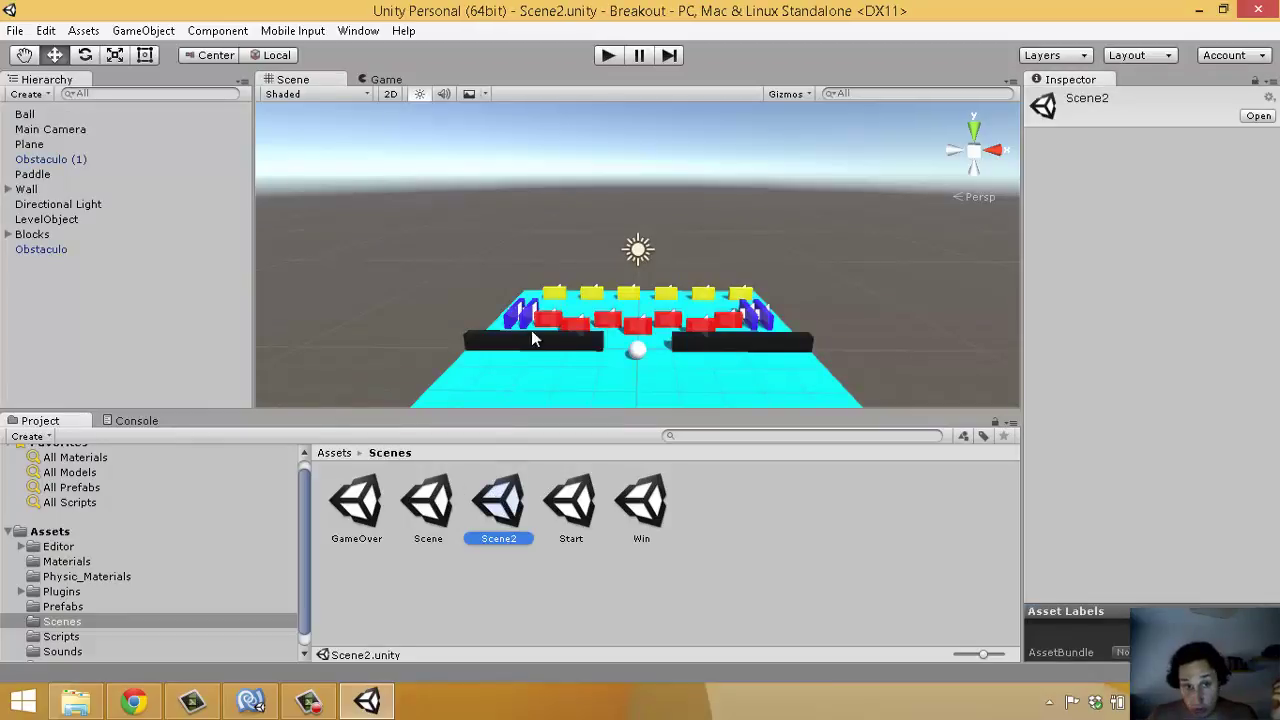
{"action": "scroll", "coordinate": [567, 363], "scroll_direction": "down", "scroll_amount": 1}
{"action": "scroll", "coordinate": [621, 364], "scroll_direction": "down", "scroll_amount": 1}
{"action": "scroll", "coordinate": [621, 364], "scroll_direction": "down", "scroll_amount": 1}
{"action": "scroll", "coordinate": [621, 364], "scroll_direction": "up", "scroll_amount": 1}
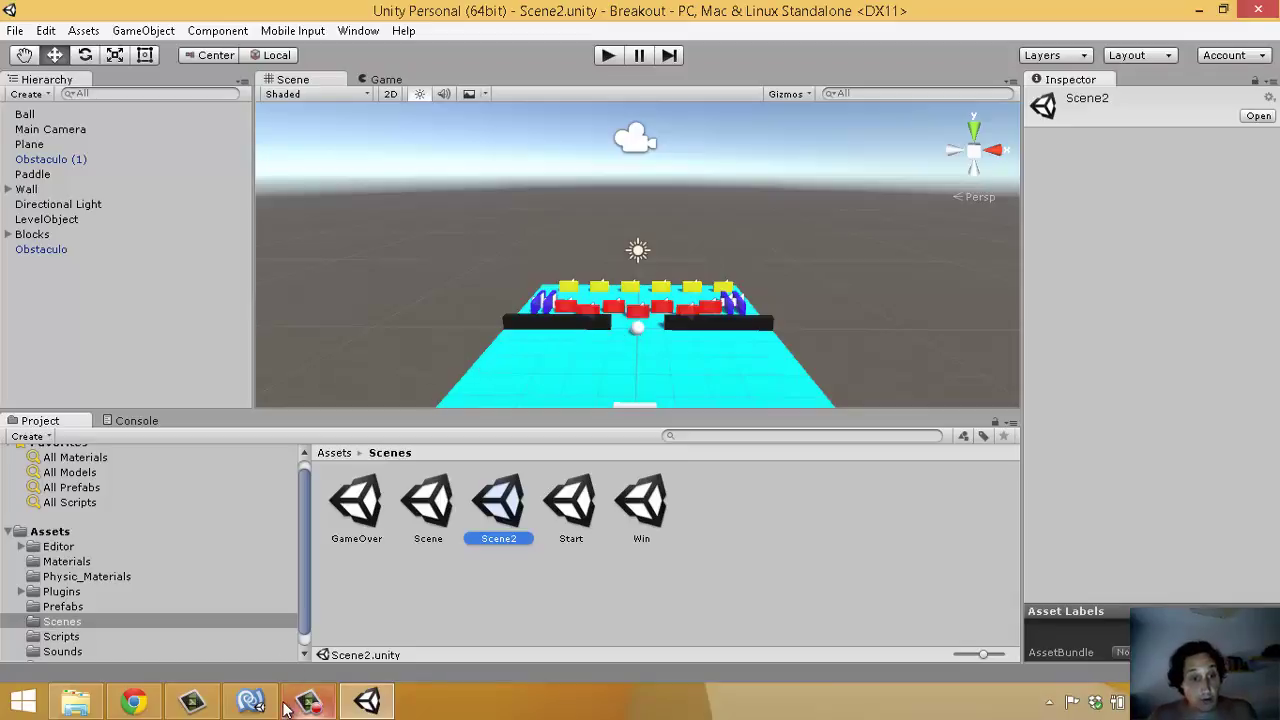
{"action": "left_click", "coordinate": [251, 700]}
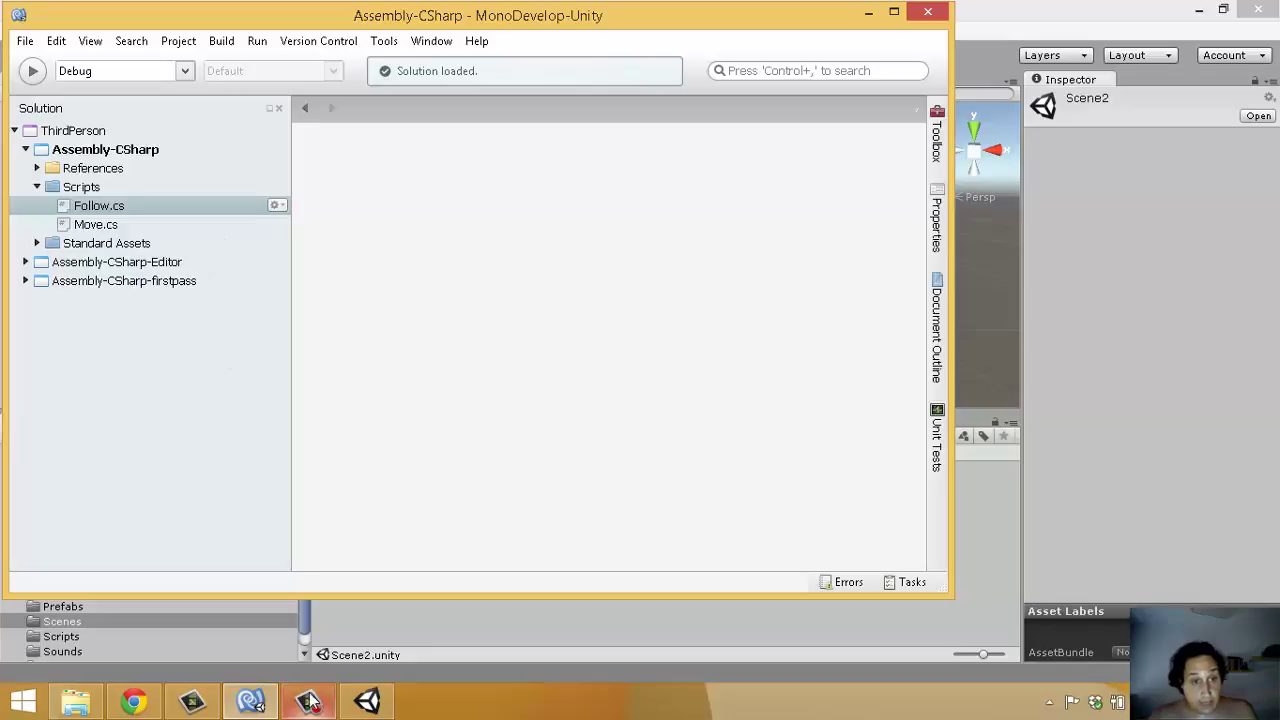
- Back in Unity, browse the Scripts folder and preview the BotonJugarNuevo script
{"action": "left_click", "coordinate": [443, 708]}
{"action": "left_click", "coordinate": [90, 638]}
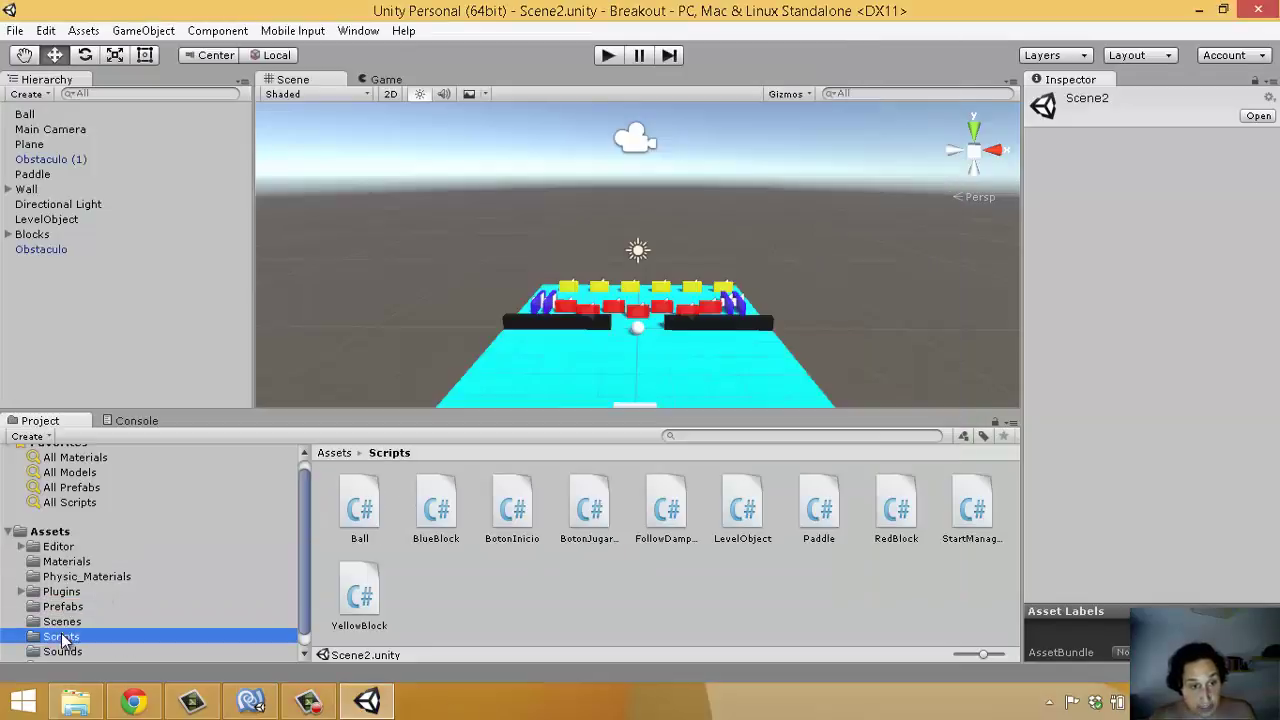
{"action": "left_click", "coordinate": [437, 580]}
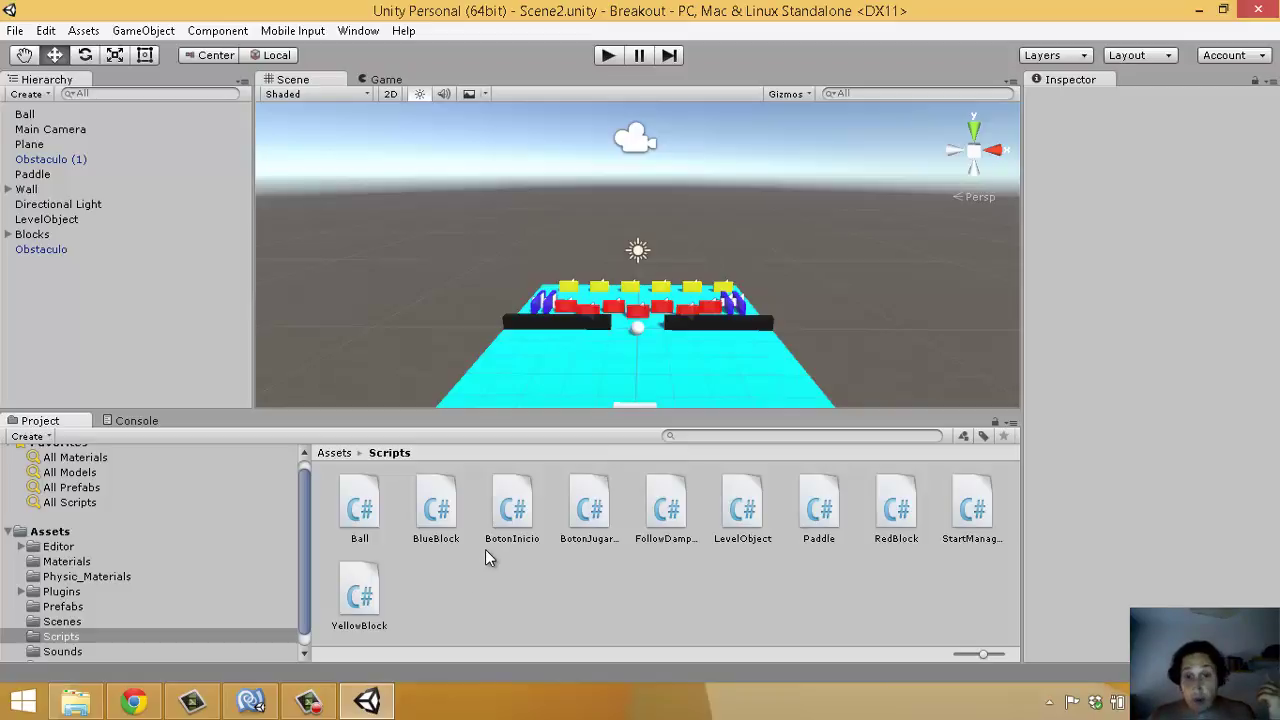
{"action": "left_click", "coordinate": [598, 506]}
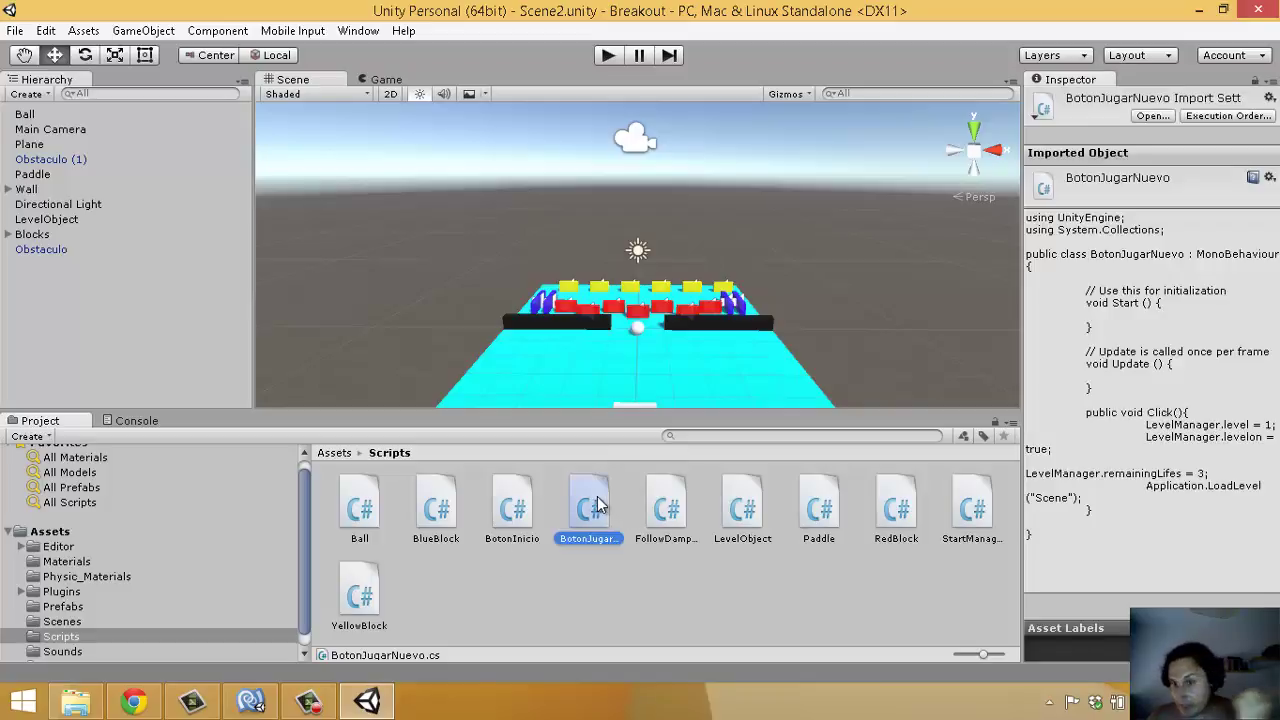
{"action": "left_click", "coordinate": [595, 564]}
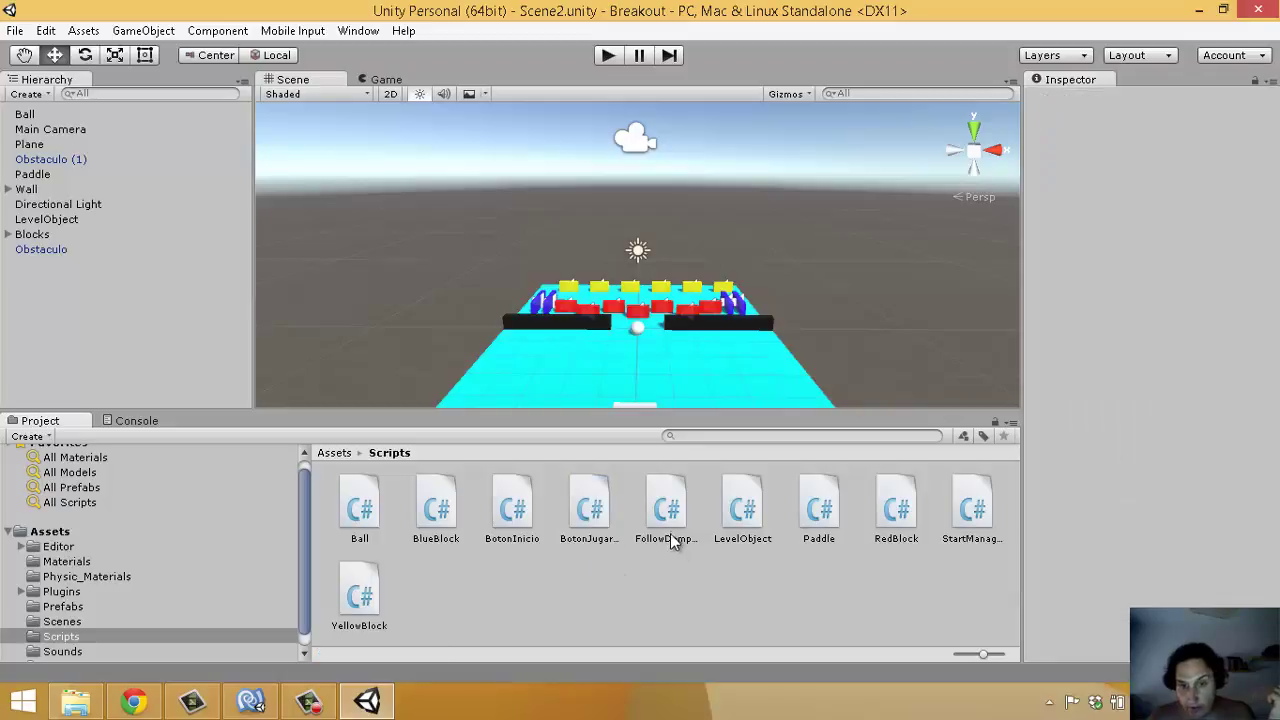
- Open BotonJugarNuevo in MonoDevelop, maximized to fill the screen
{"action": "left_click", "coordinate": [608, 512]}
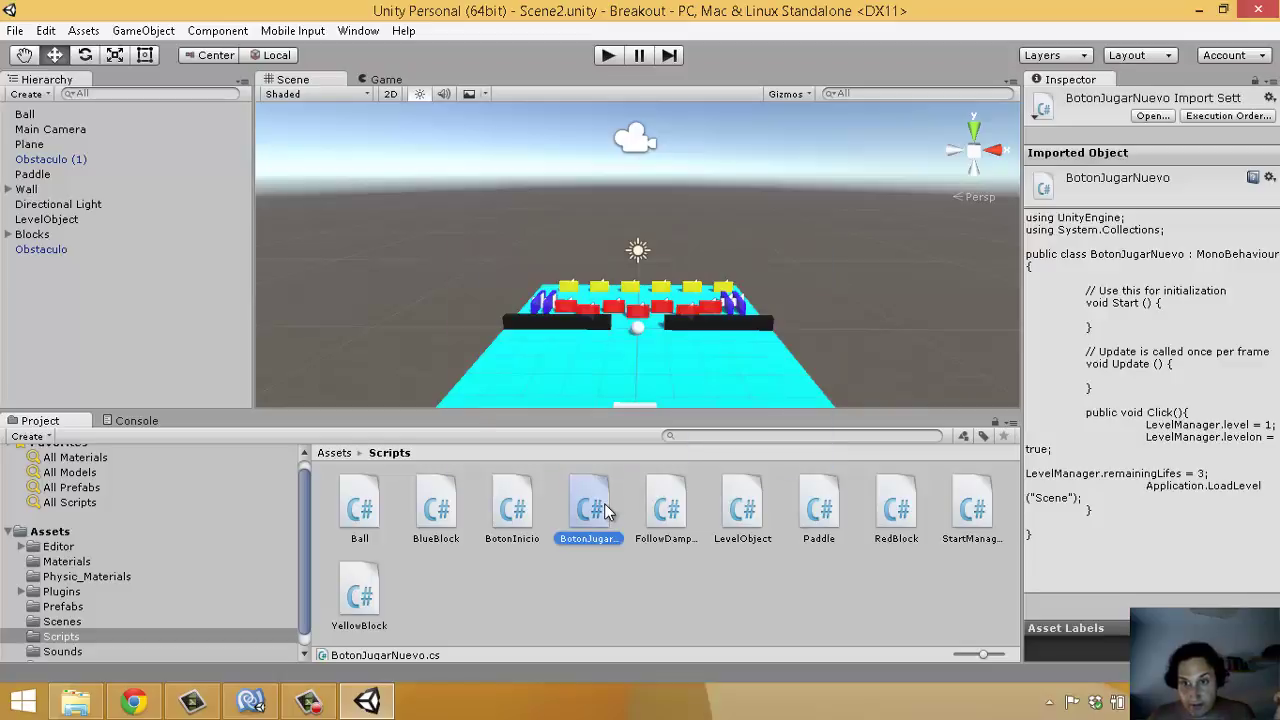
{"action": "double_click", "coordinate": [604, 512]}
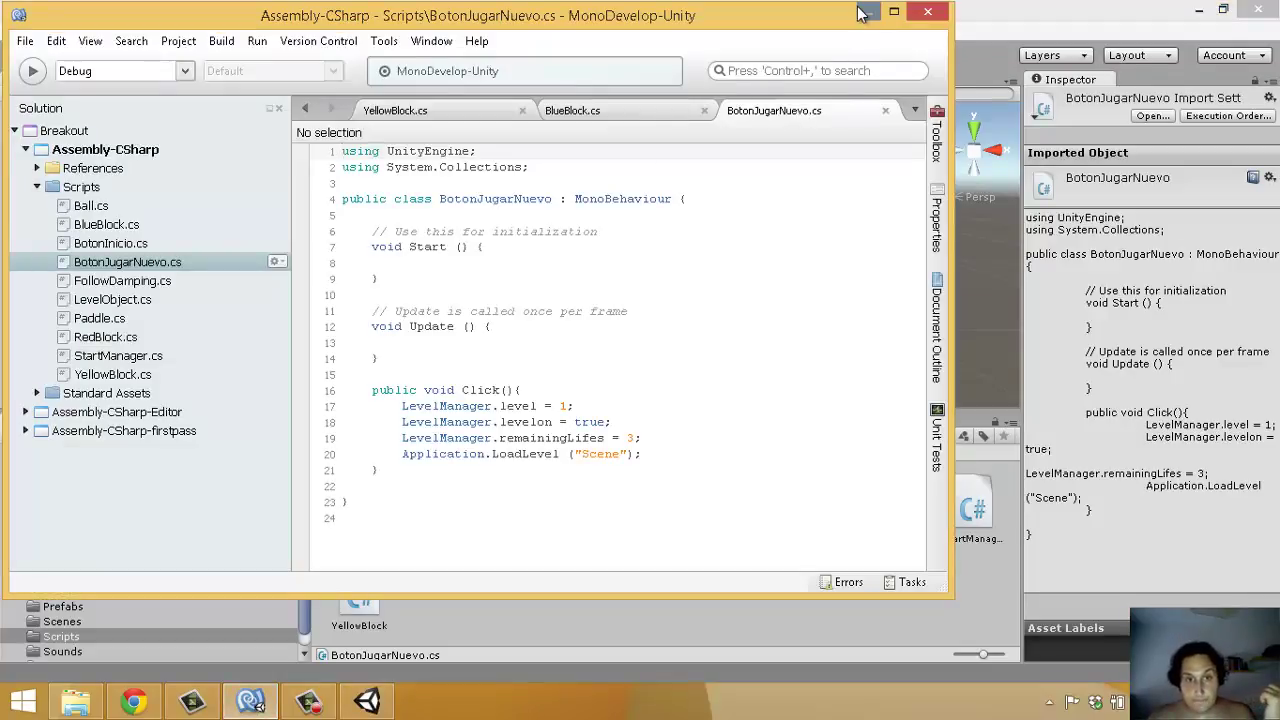
{"action": "left_click", "coordinate": [894, 12]}
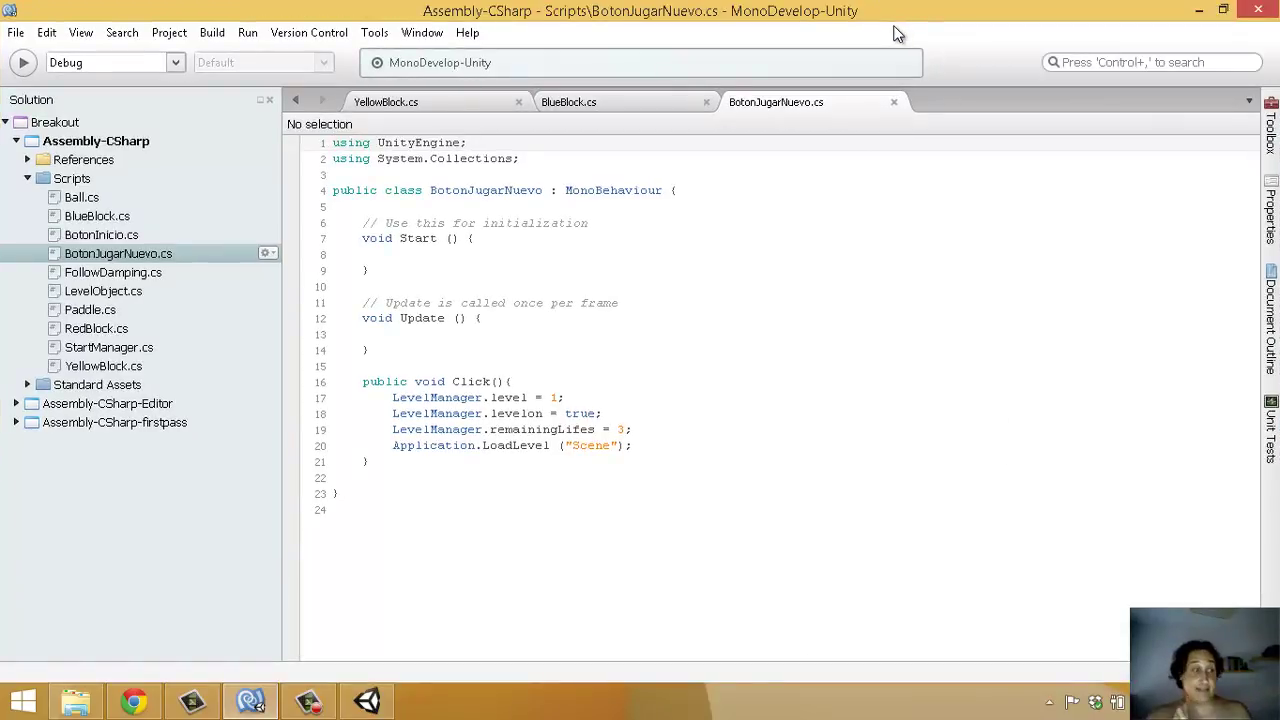
- Return to Unity, show the Scenes folder and select the Start scene
{"action": "left_click", "coordinate": [367, 701]}
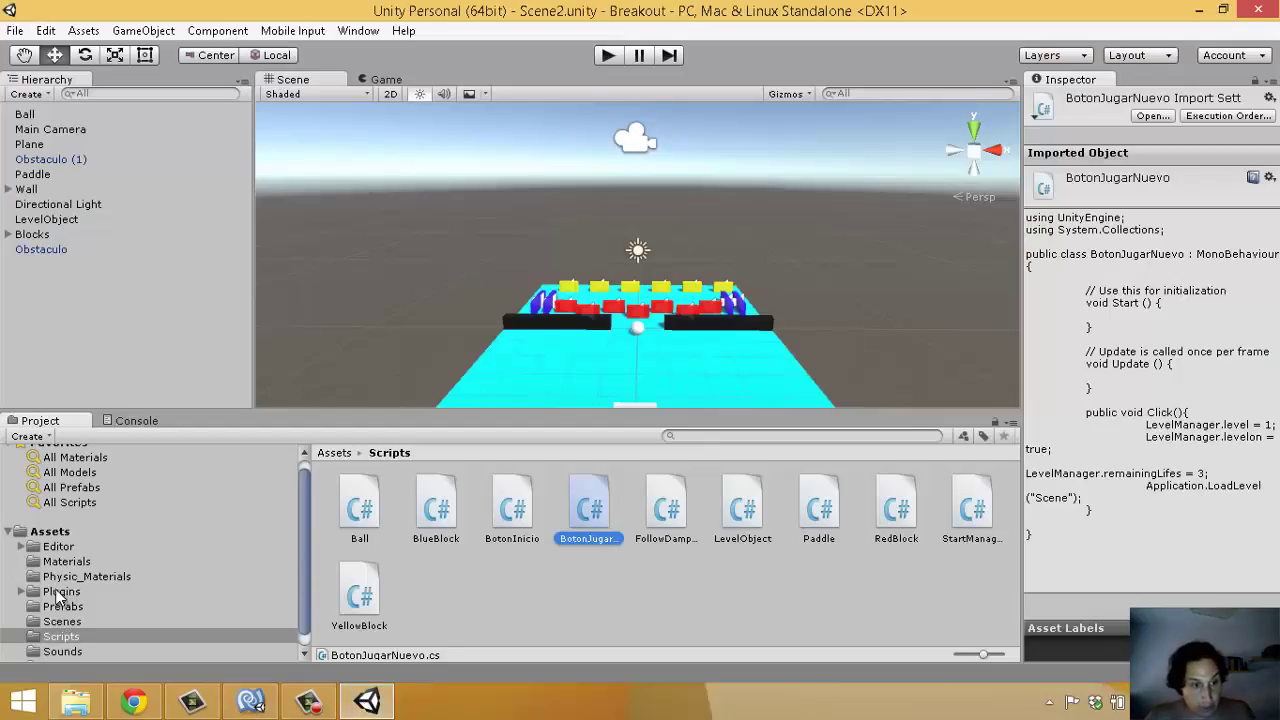
{"action": "left_click", "coordinate": [62, 622]}
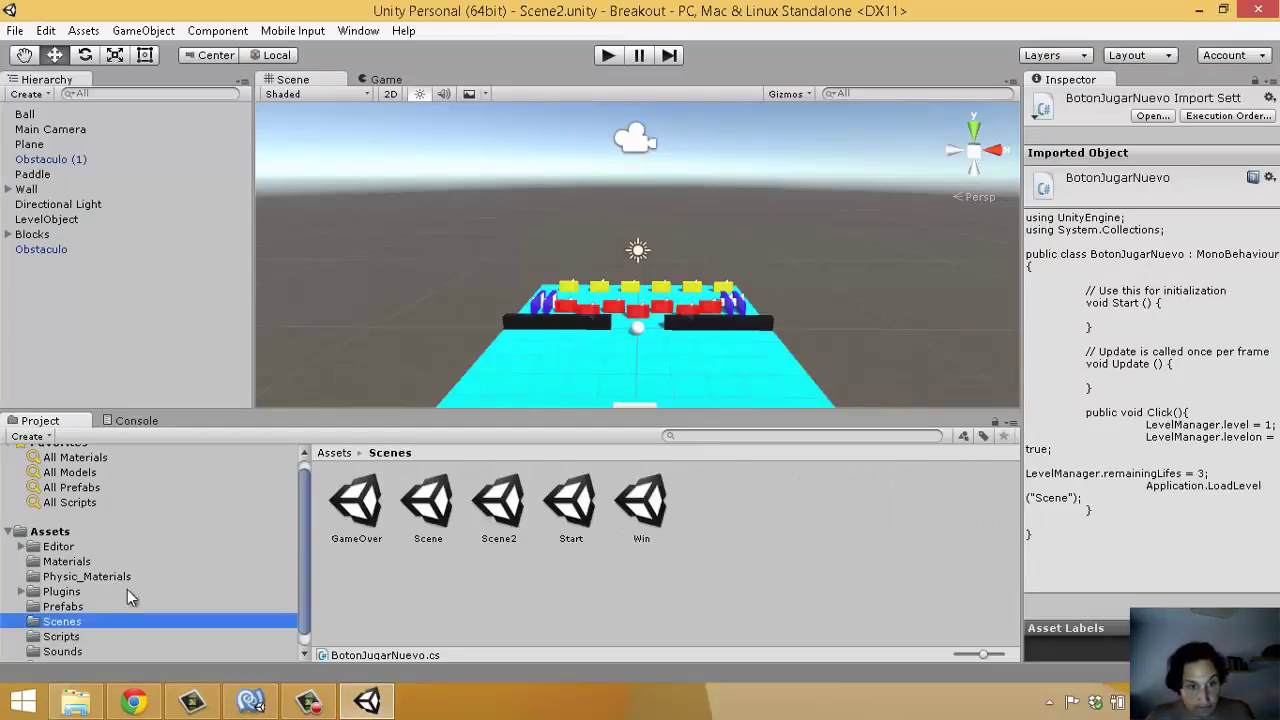
{"action": "left_click", "coordinate": [580, 505]}
- Open the Start scene, frame its Canvas with the BreakDown title, then return to BotonJugarNuevo.cs
{"action": "double_click", "coordinate": [580, 505]}
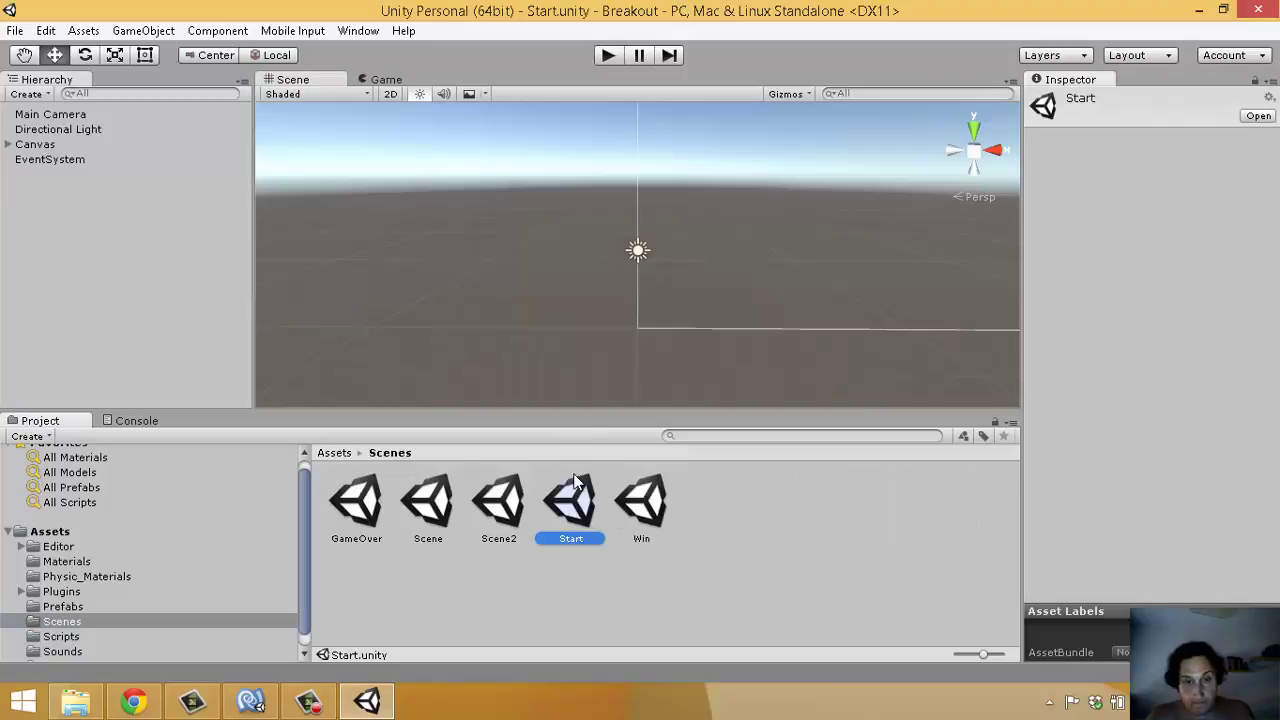
{"action": "scroll", "coordinate": [611, 321], "scroll_direction": "down", "scroll_amount": 3}
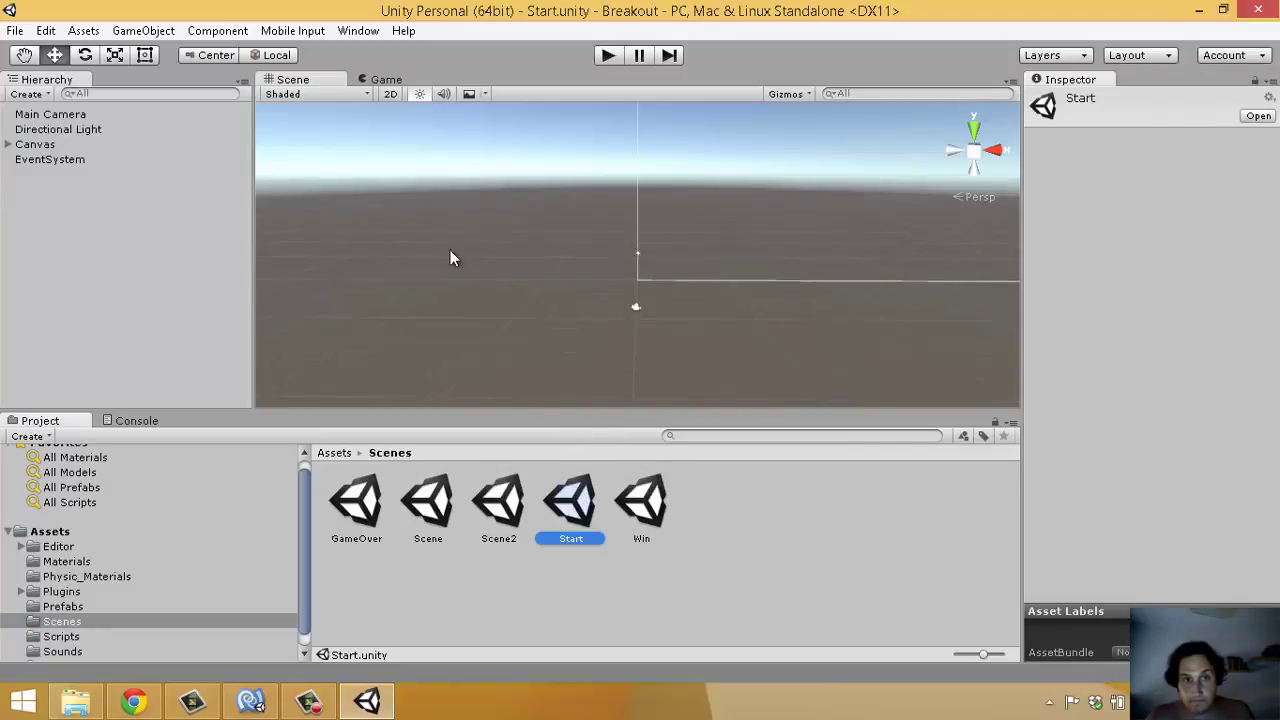
{"action": "double_click", "coordinate": [50, 145]}
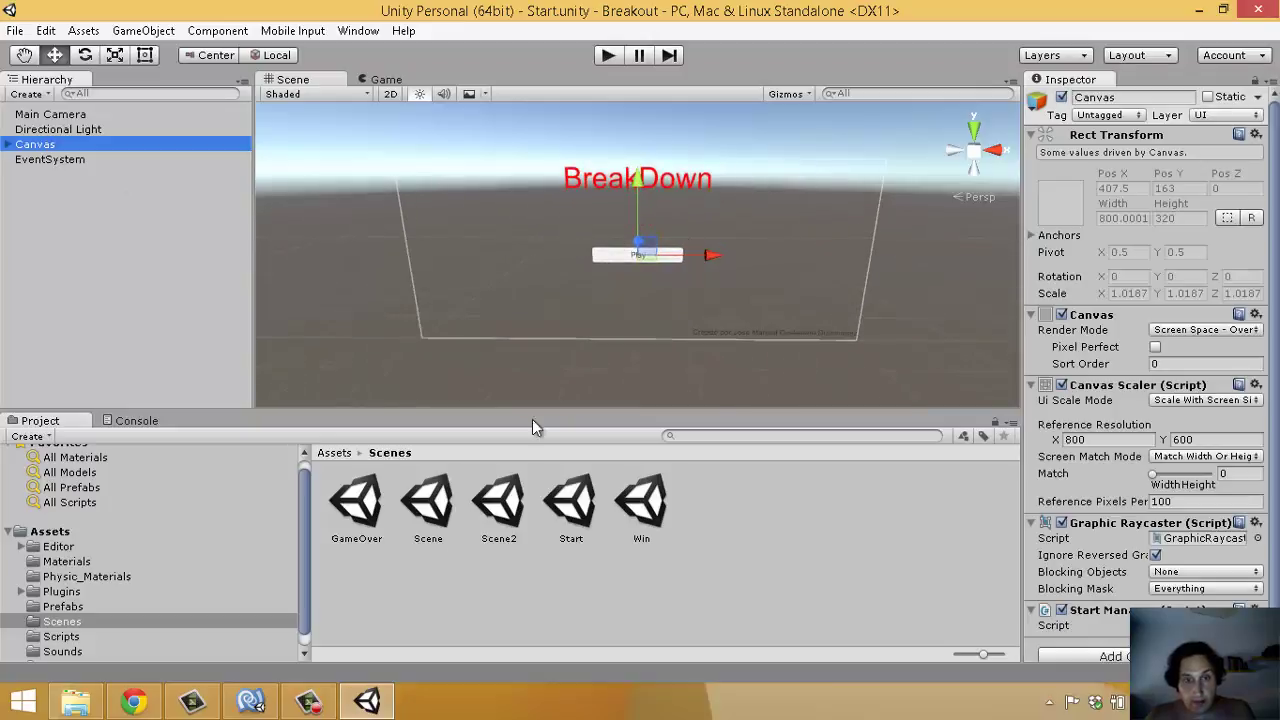
{"action": "left_click", "coordinate": [390, 703]}
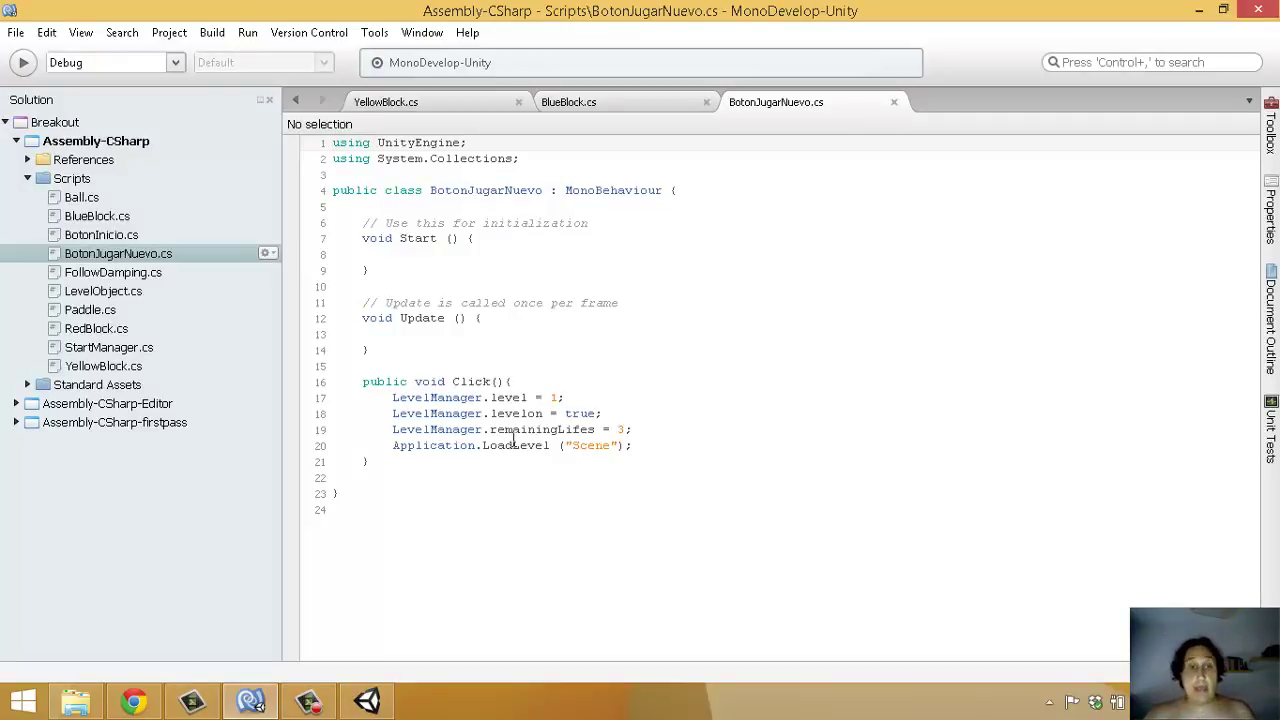
- Highlight the lines setting levelon to true and remainingLifes to 3, then return to Unity
{"action": "left_click_drag", "start_coordinate": [376, 413], "coordinate": [632, 416]}
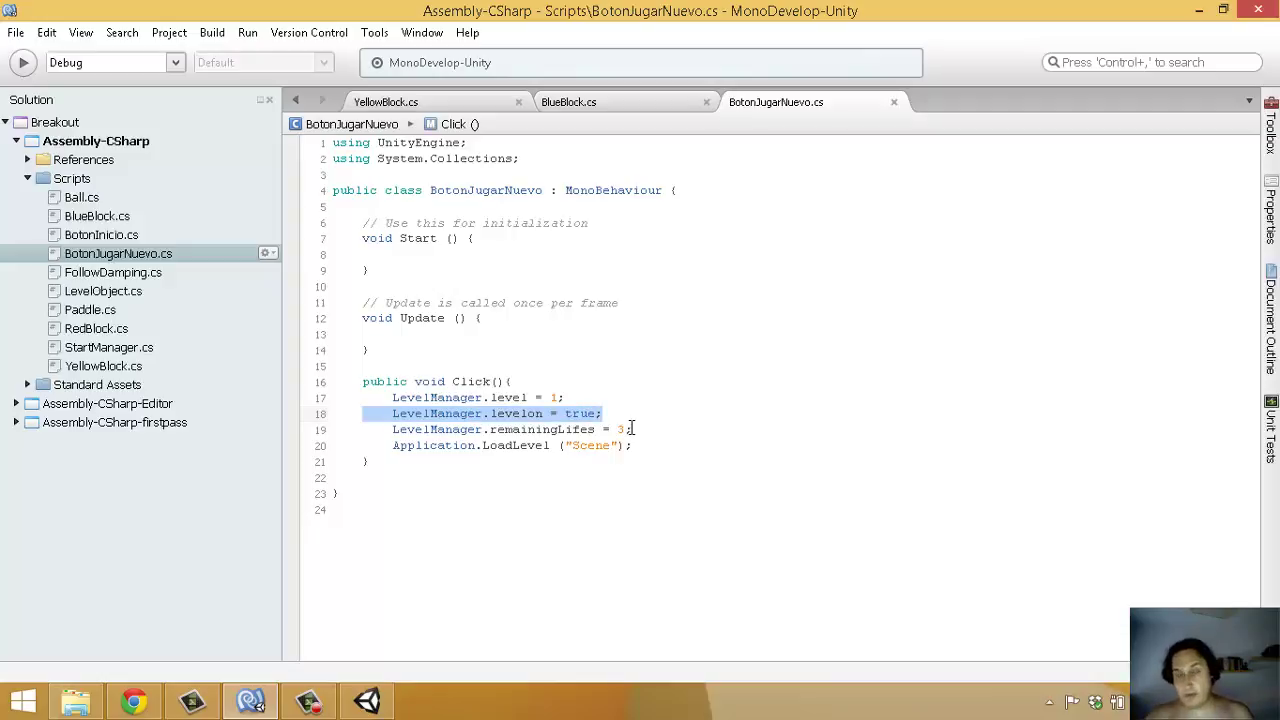
{"action": "left_click_drag", "start_coordinate": [393, 433], "coordinate": [649, 432]}
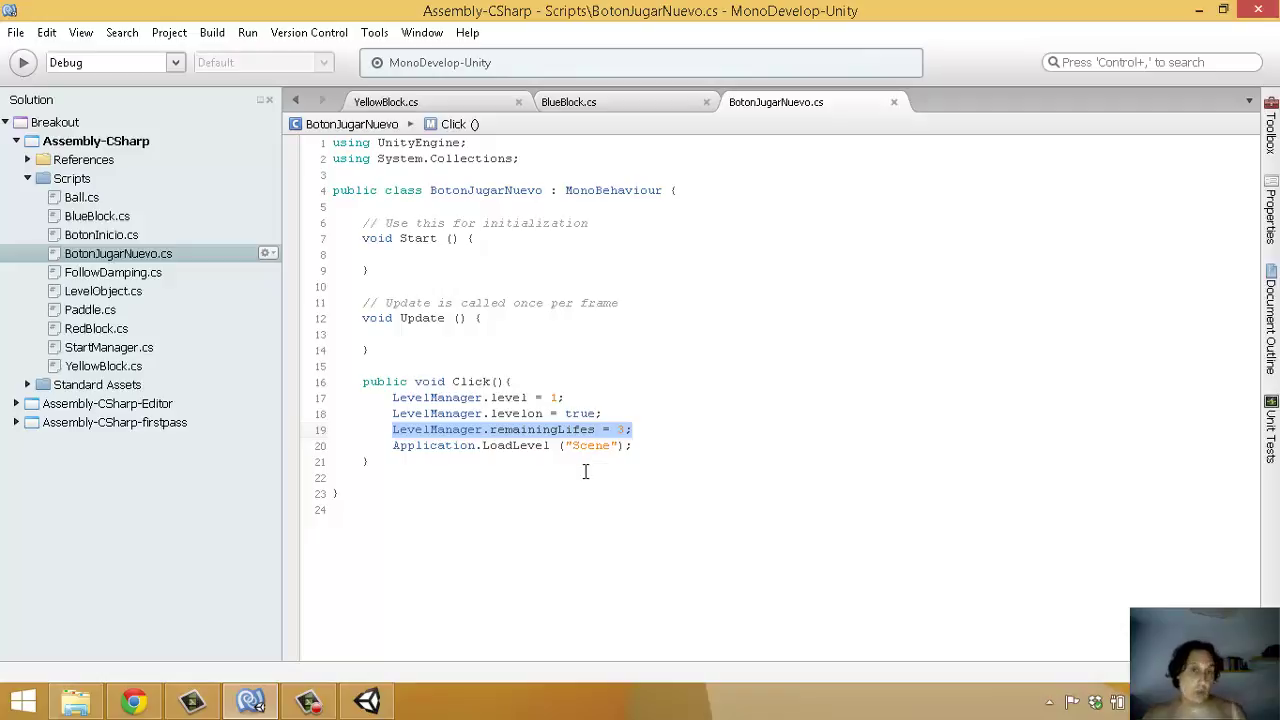
{"action": "left_click", "coordinate": [383, 424]}
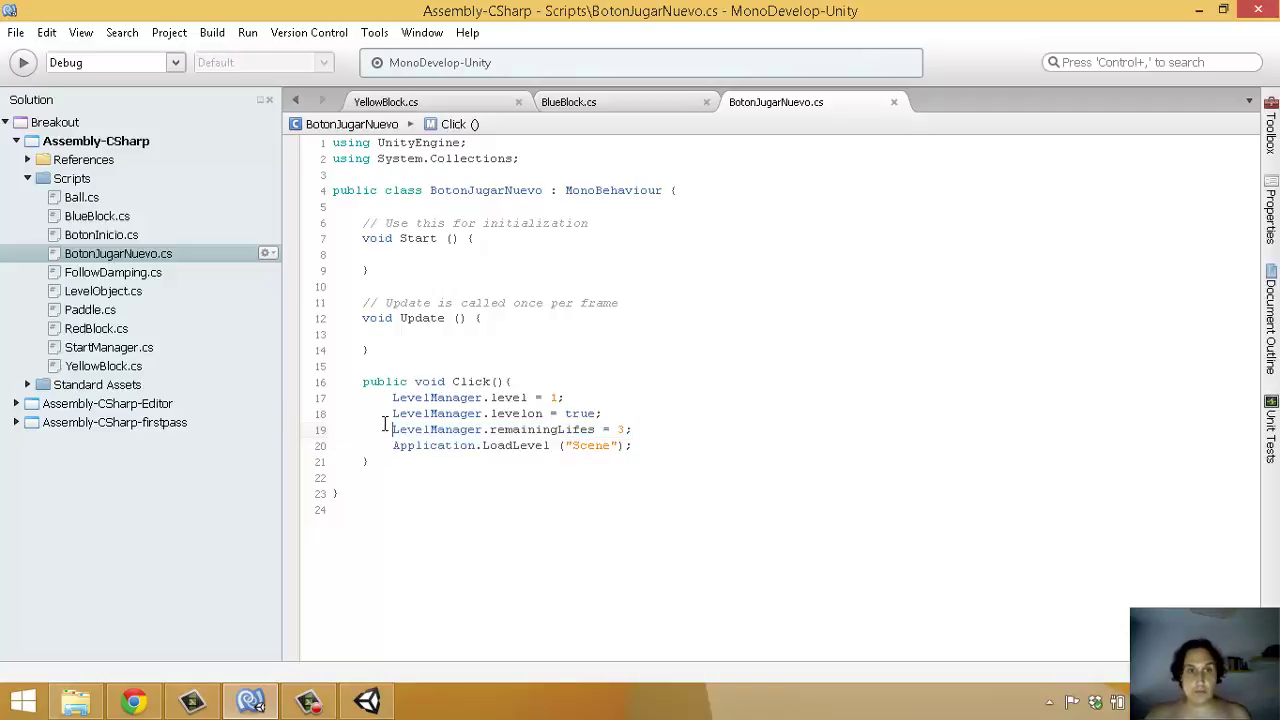
{"action": "left_click", "coordinate": [367, 701]}
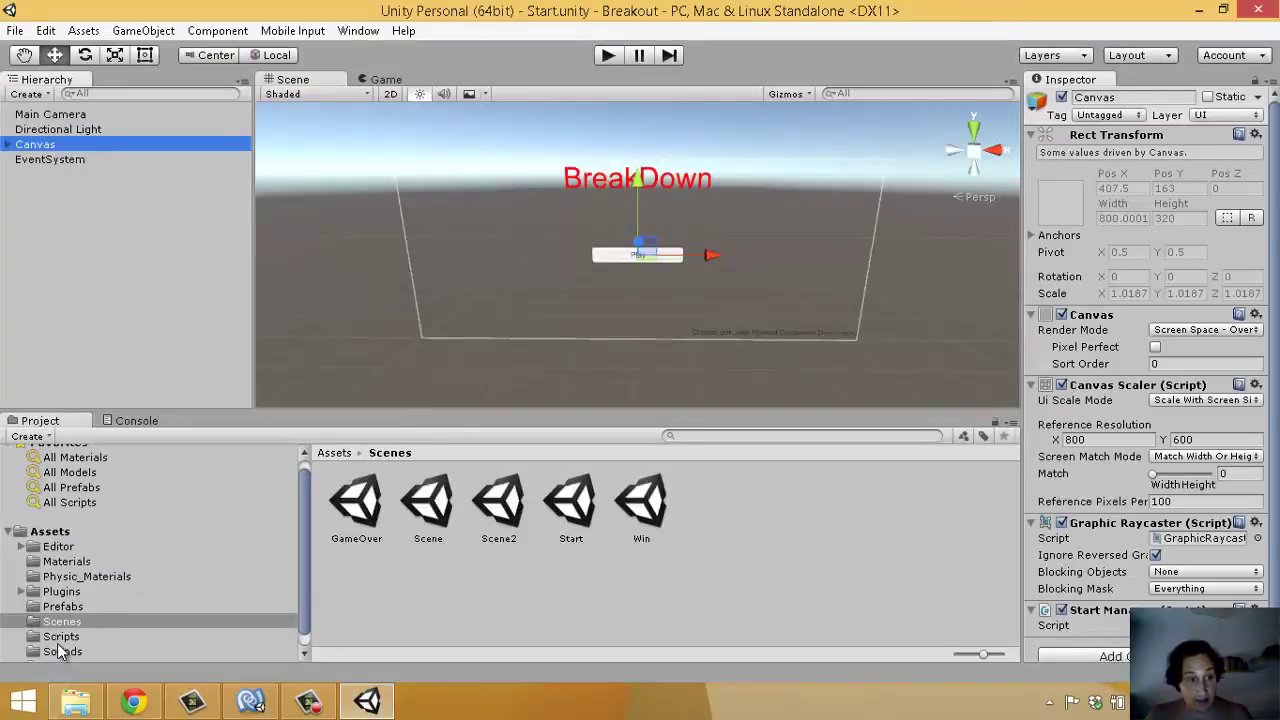
- Select the LevelObject script in the Scripts folder and view LevelObject.cs in MonoDevelop
{"action": "left_click", "coordinate": [68, 638]}
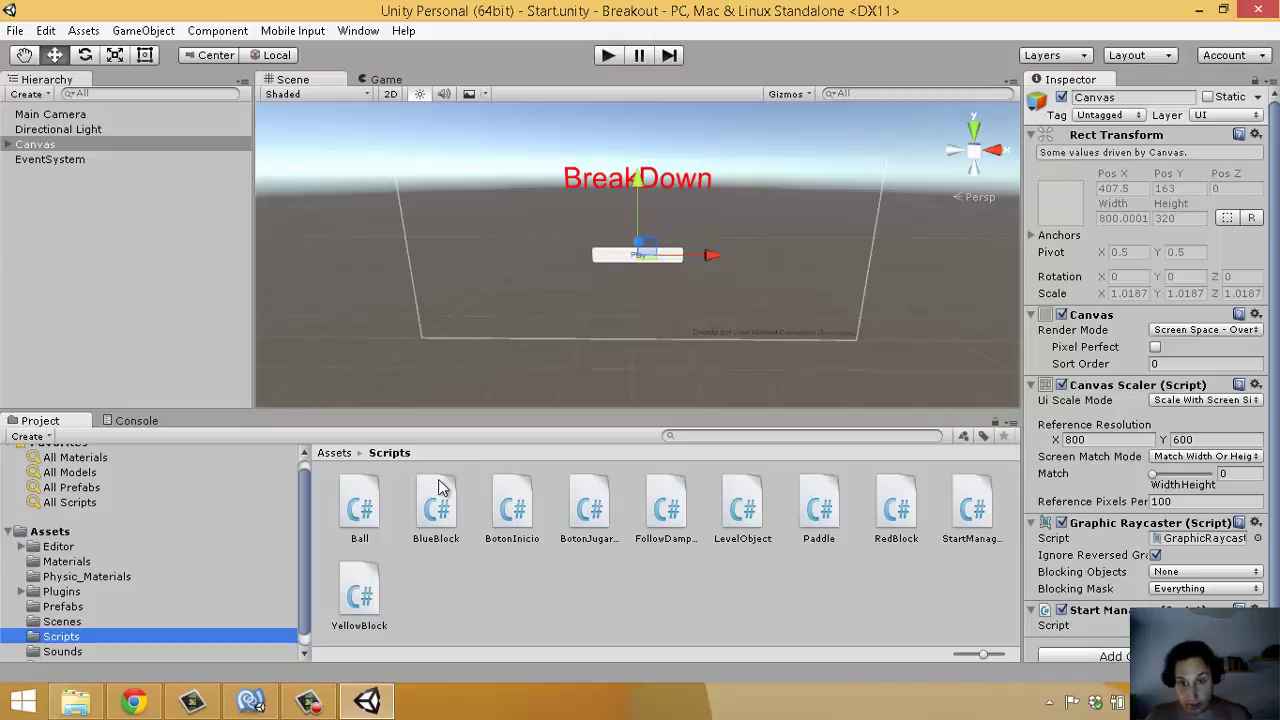
{"action": "left_click", "coordinate": [742, 510]}
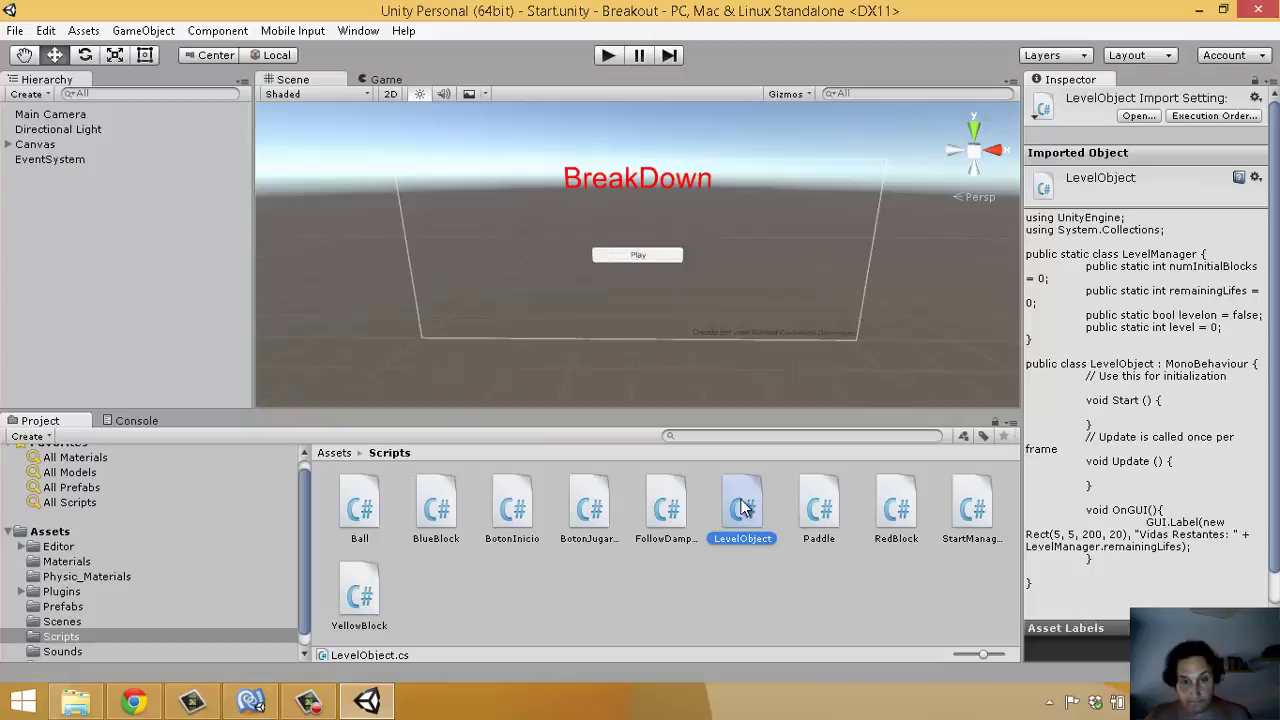
{"action": "left_click", "coordinate": [243, 703]}
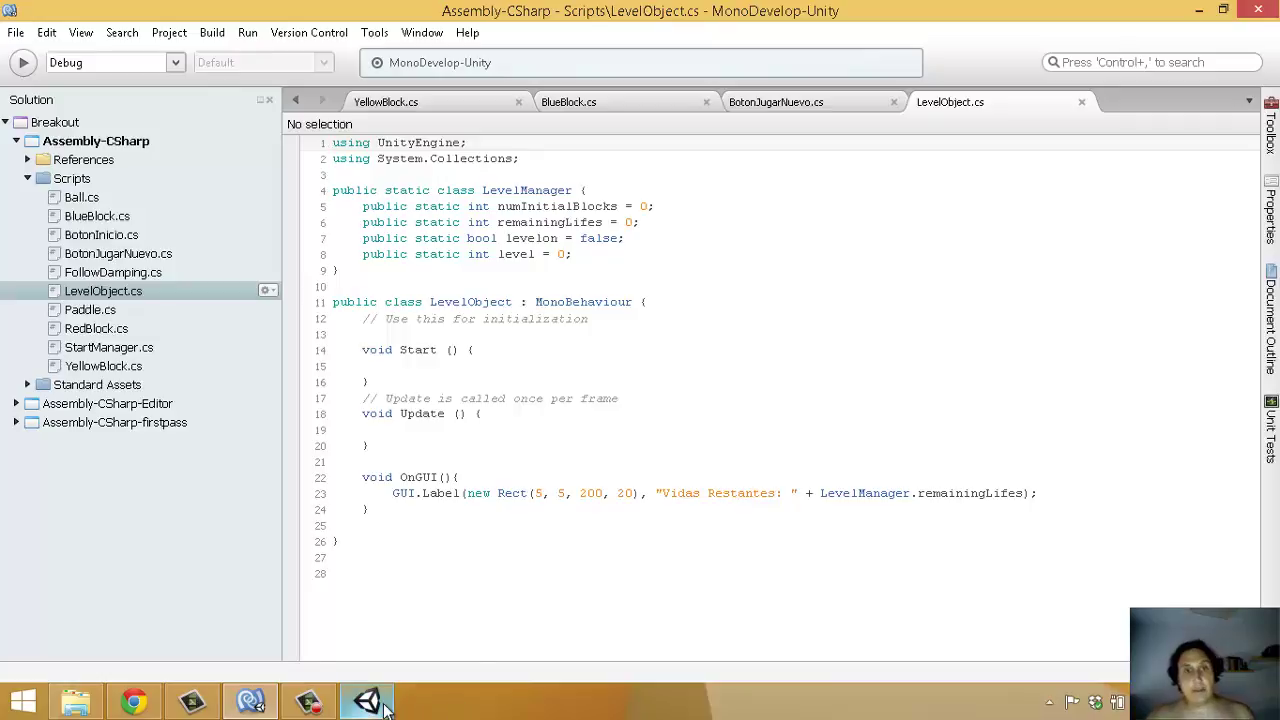
- Highlight the OnGUI method and its 'Vidas Restantes' GUI.Label line, then return to Unity
{"action": "mouse_move", "coordinate": [386, 707]}
{"action": "left_click", "coordinate": [366, 605]}
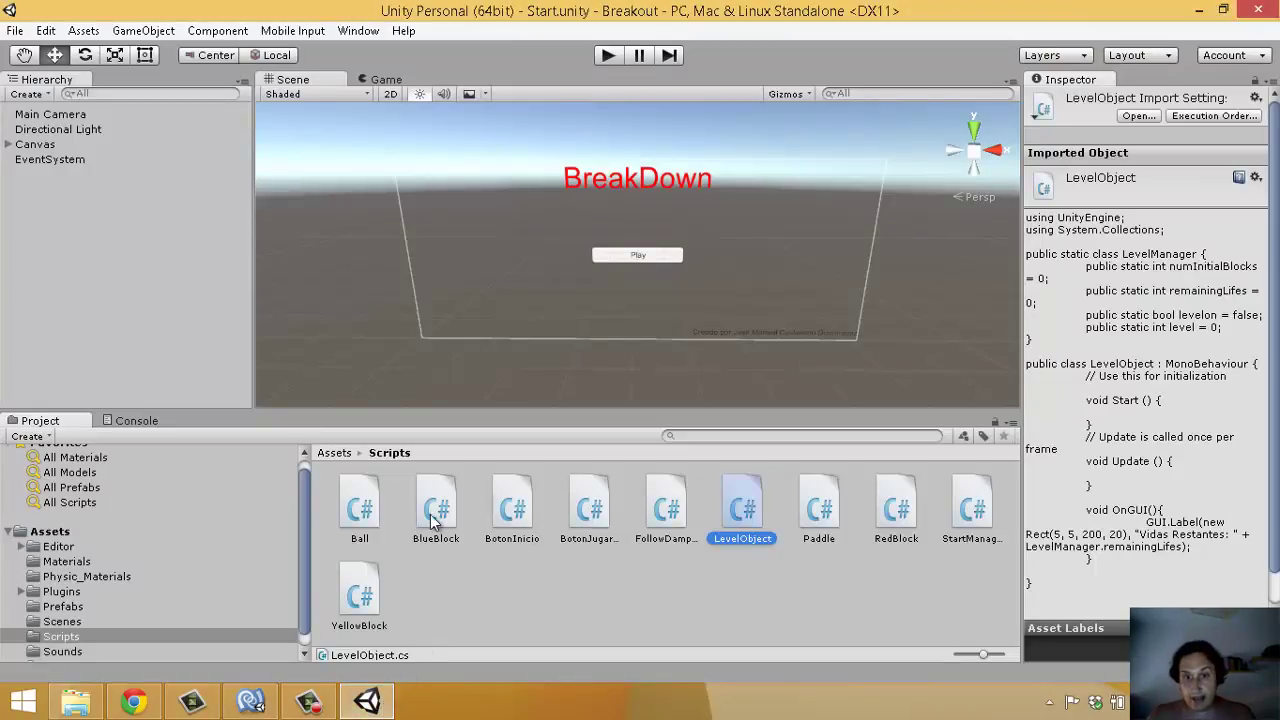
{"action": "left_click", "coordinate": [255, 701]}
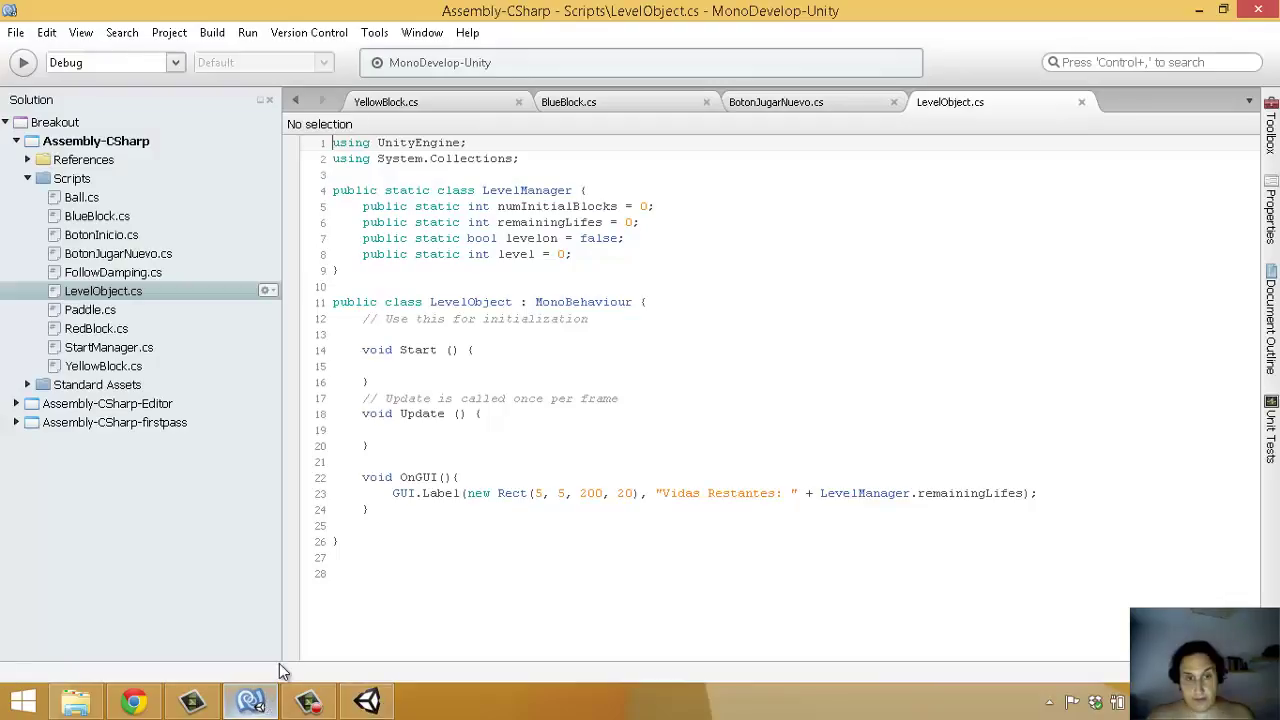
{"action": "mouse_move", "coordinate": [265, 704]}
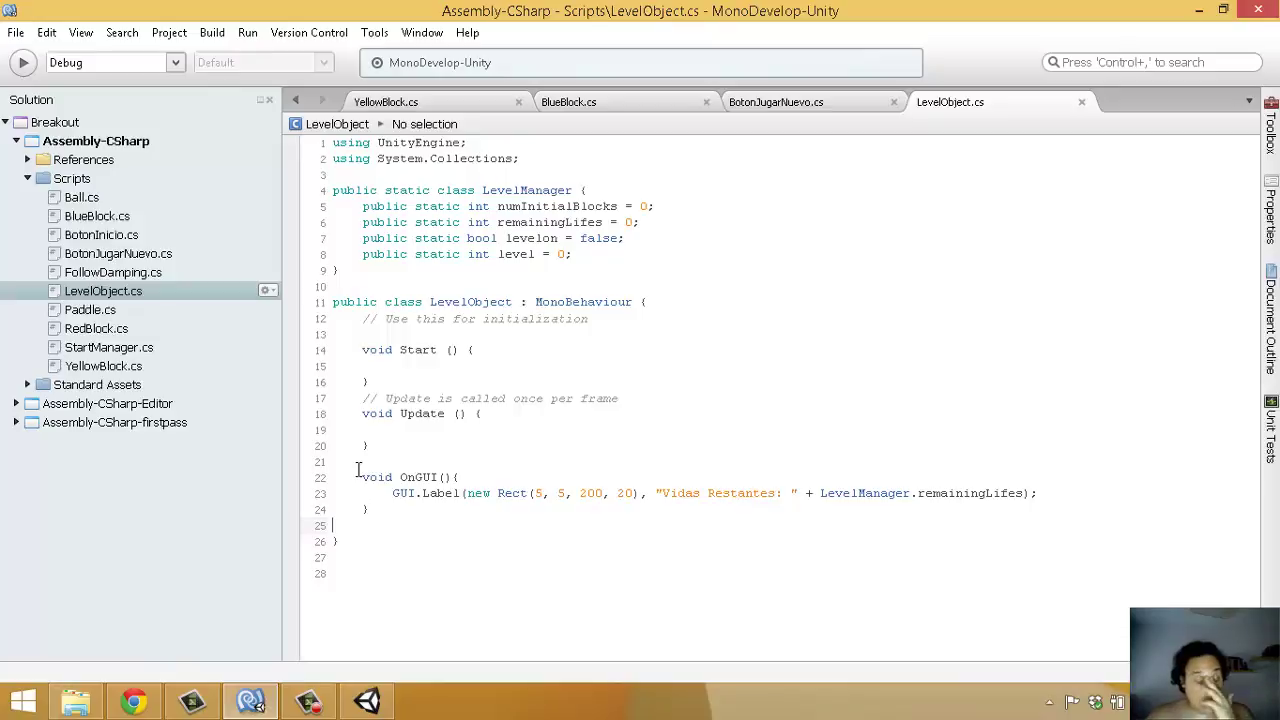
{"action": "left_click_drag", "start_coordinate": [357, 462], "coordinate": [436, 513]}
{"action": "left_click", "coordinate": [436, 493]}
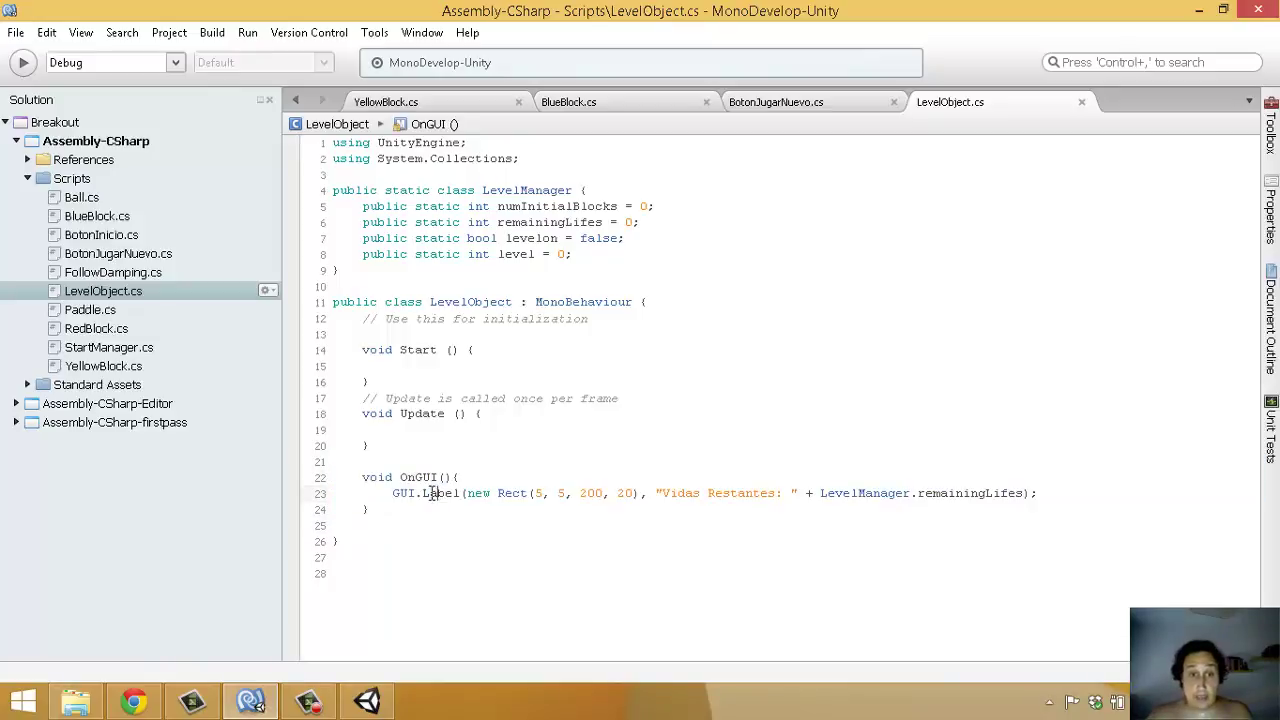
{"action": "left_click_drag", "start_coordinate": [363, 493], "coordinate": [1091, 491]}
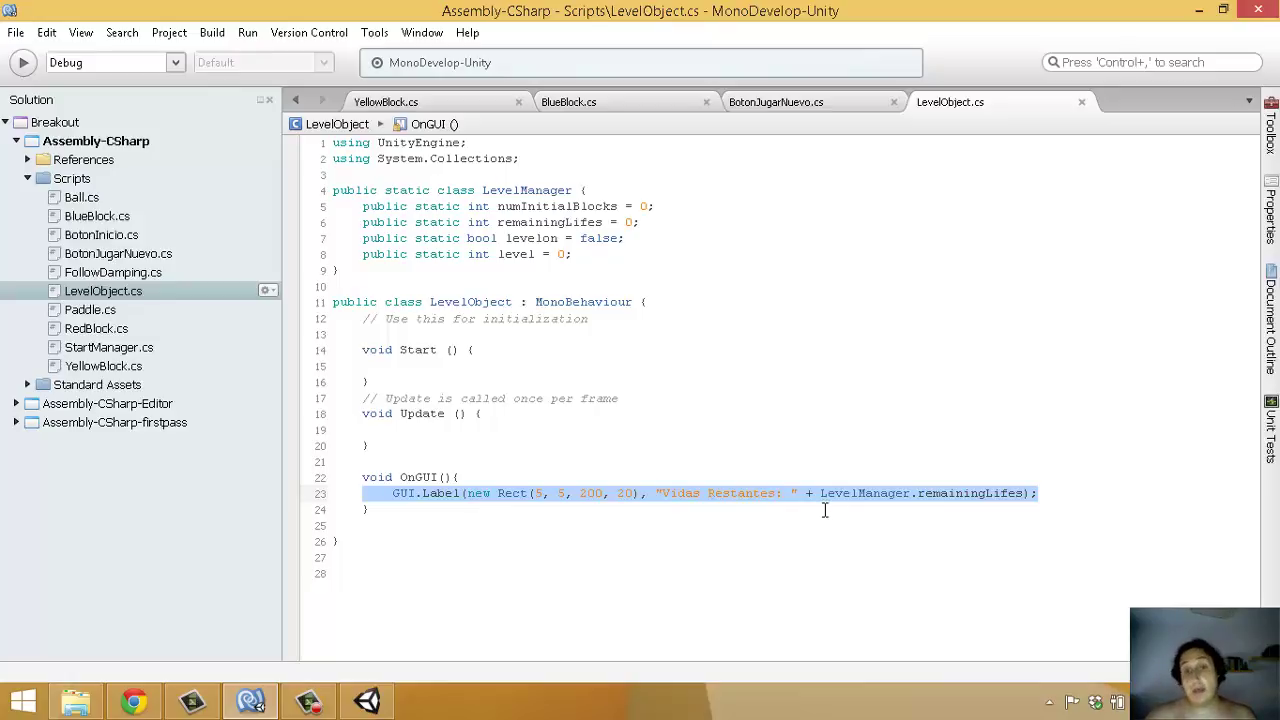
{"action": "left_click", "coordinate": [365, 705]}
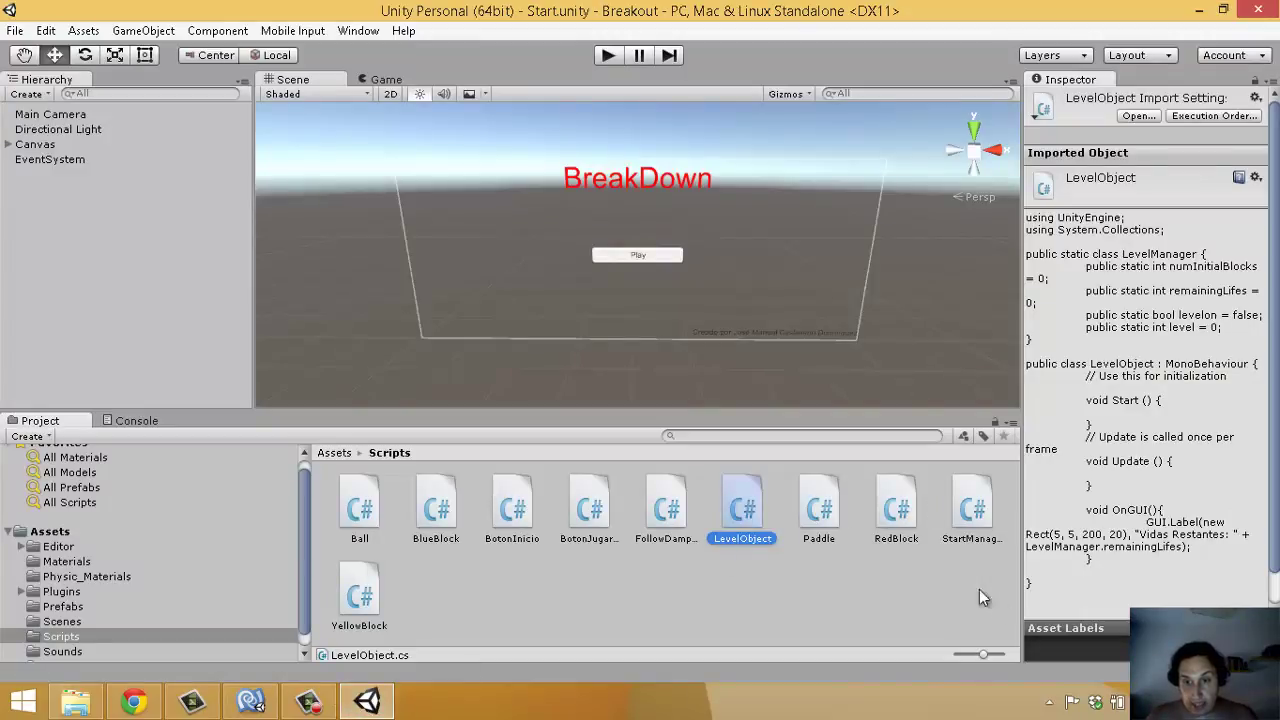
- Preview the StartManager, FollowDamping and RedBlock scripts, bringing up RedBlock.cs in MonoDevelop
{"action": "left_click", "coordinate": [966, 511]}
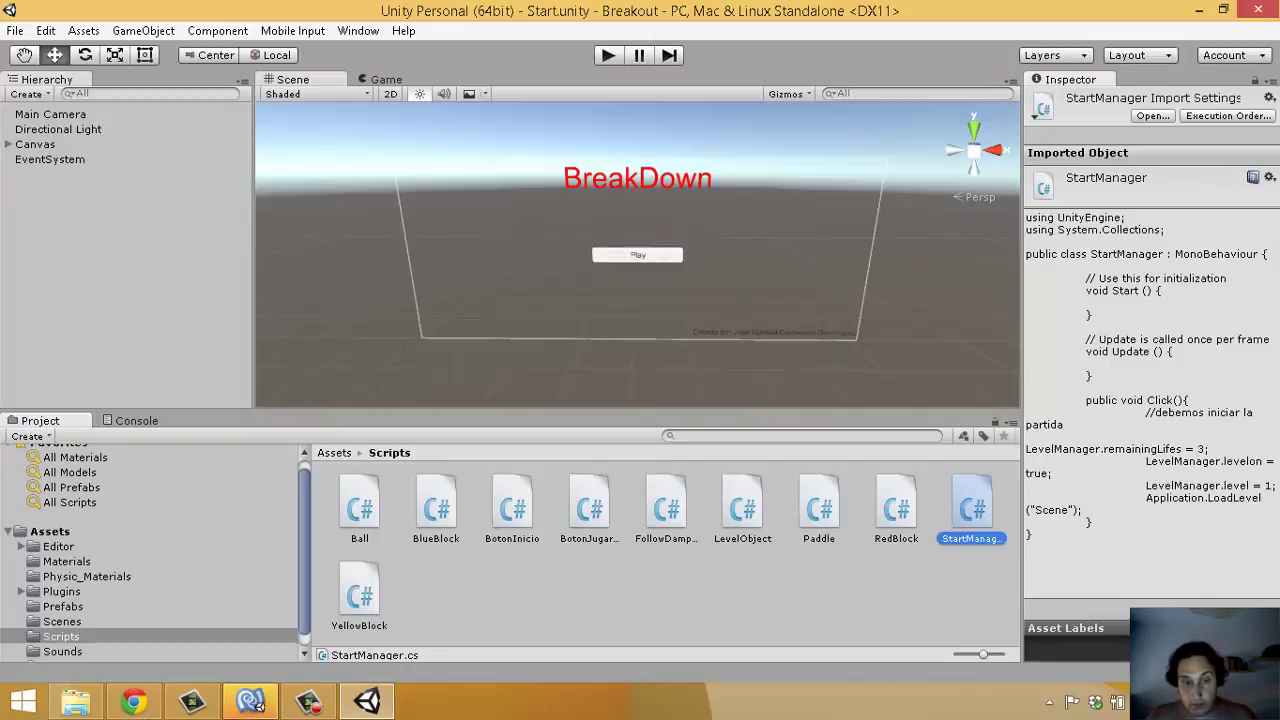
{"action": "left_click", "coordinate": [265, 707]}
{"action": "left_click", "coordinate": [265, 707]}
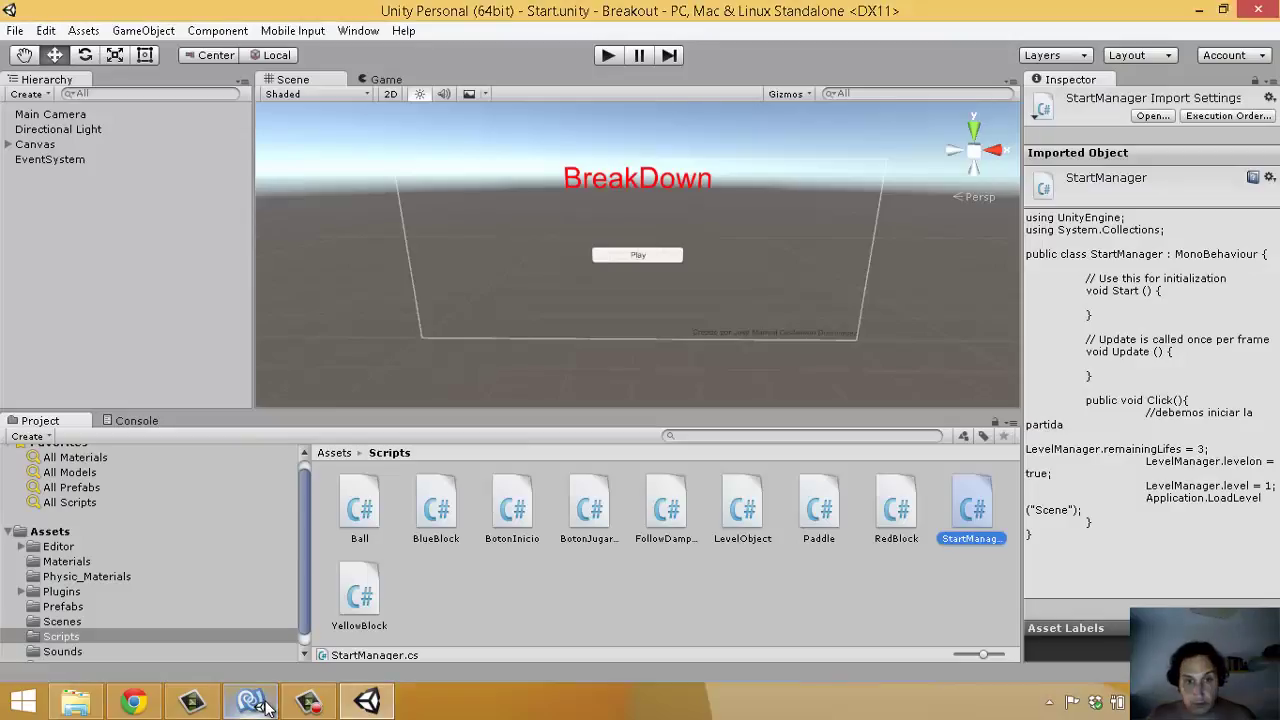
{"action": "left_click", "coordinate": [552, 581]}
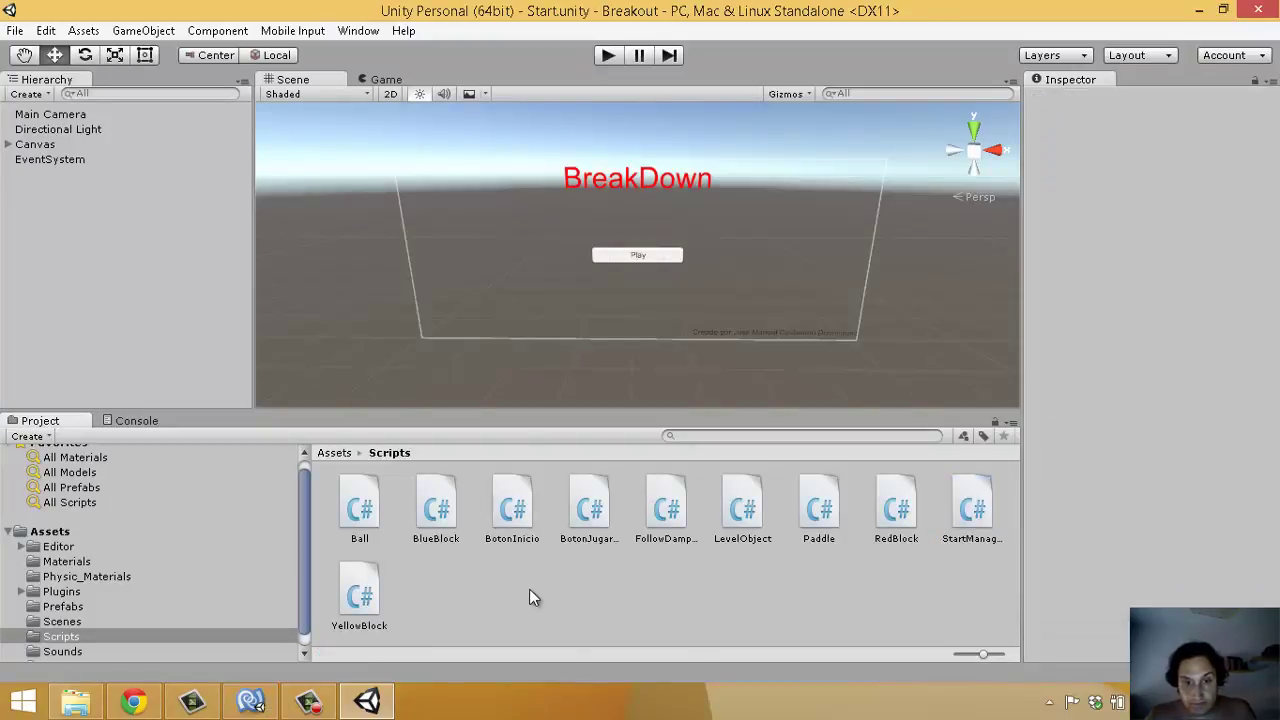
{"action": "left_click", "coordinate": [655, 505]}
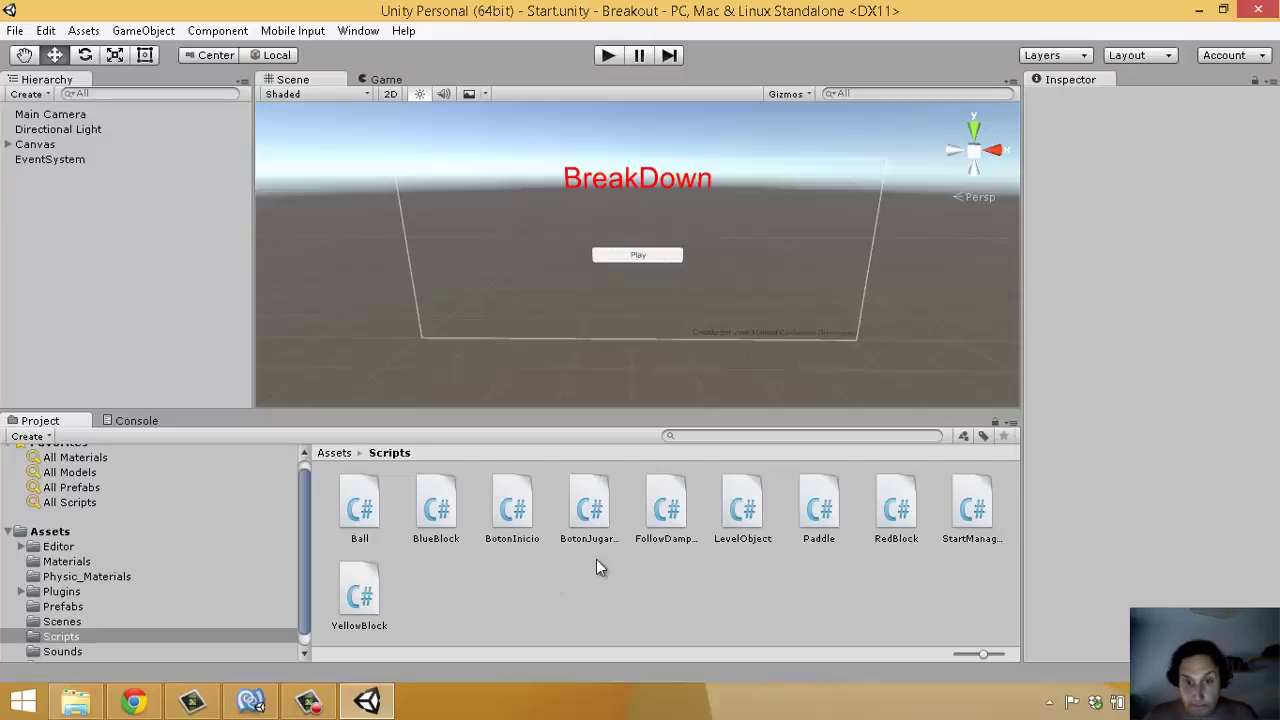
{"action": "left_click", "coordinate": [899, 505]}
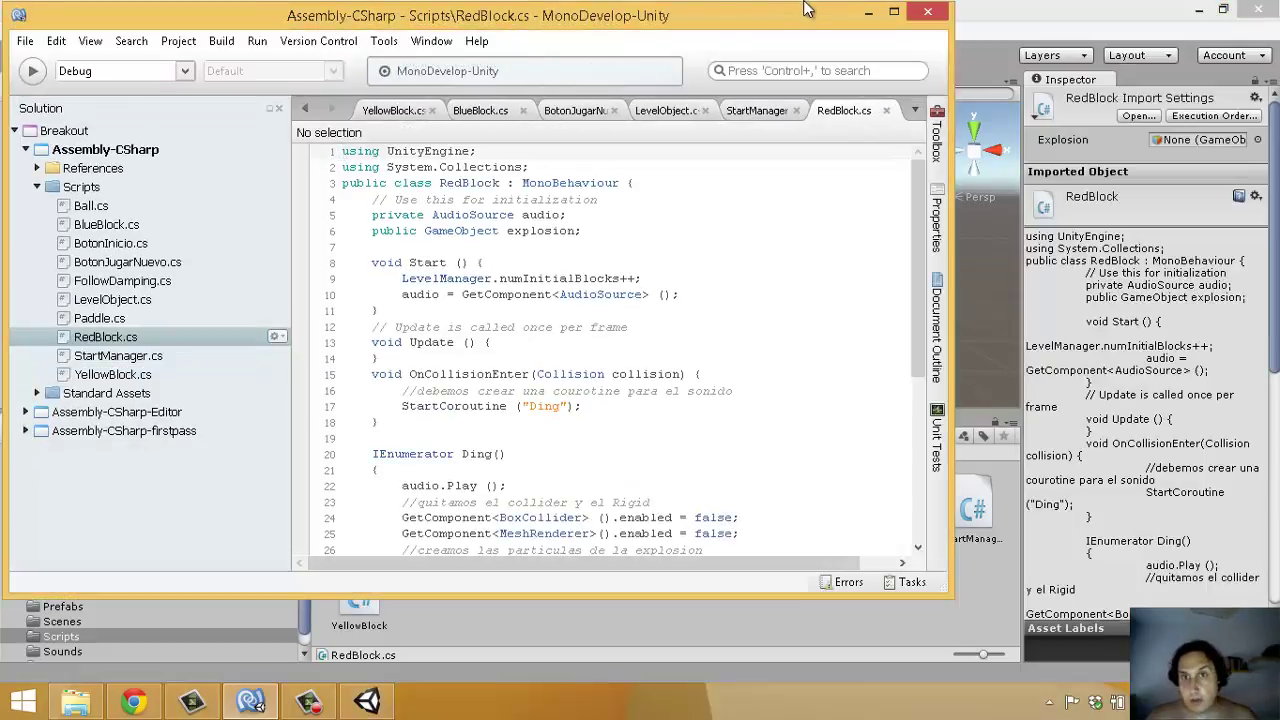
{"action": "left_click", "coordinate": [897, 11]}
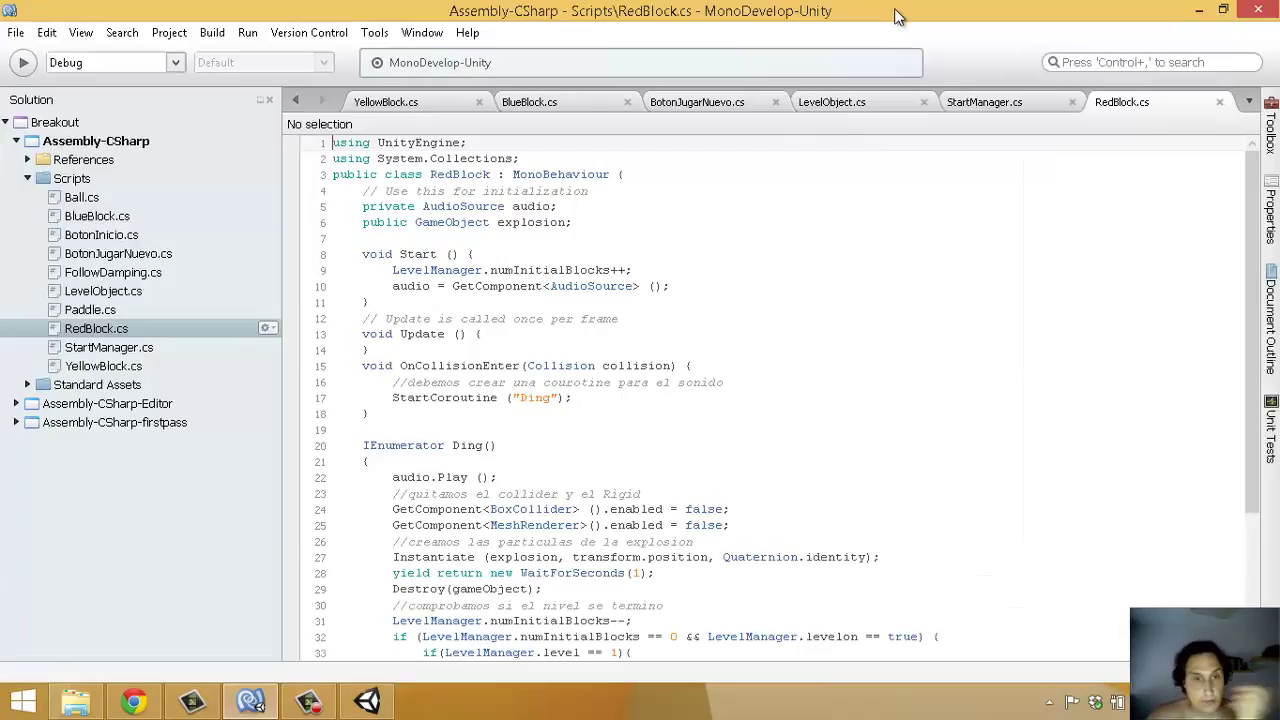
{"action": "scroll", "coordinate": [903, 163], "scroll_direction": "down", "scroll_amount": 1}
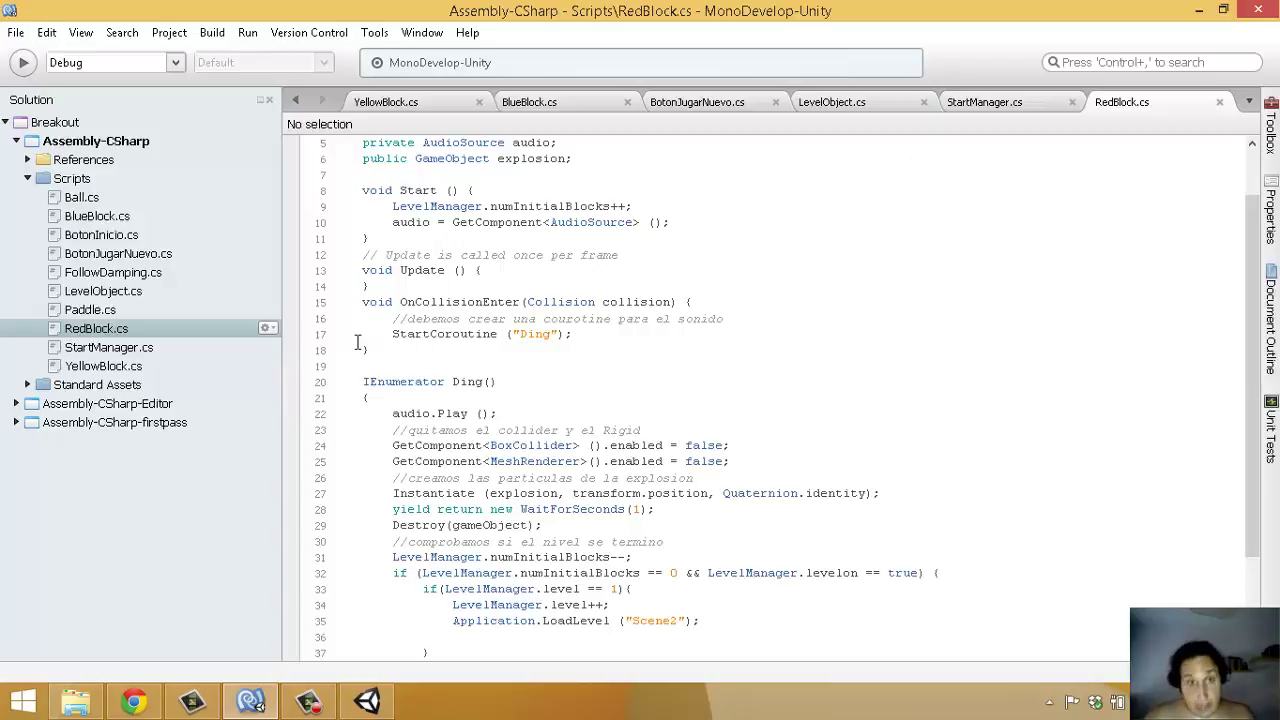
{"action": "left_click_drag", "start_coordinate": [390, 334], "coordinate": [672, 338]}
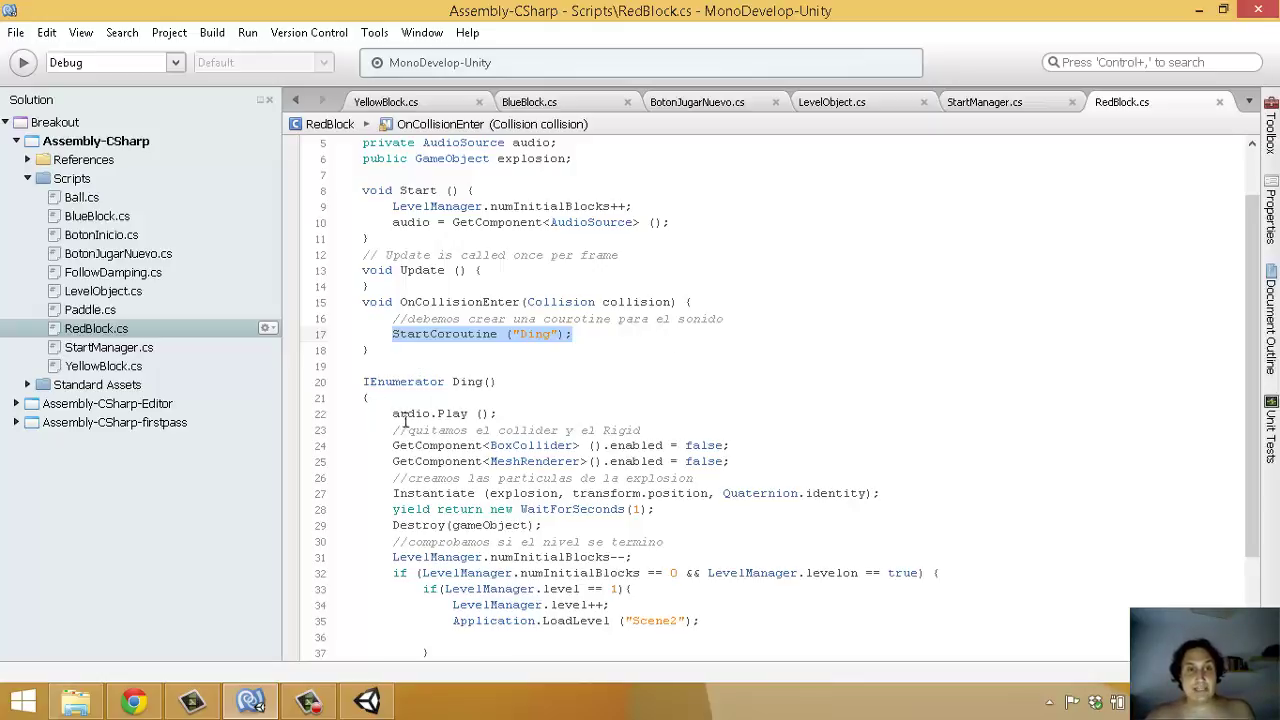
{"action": "left_click_drag", "start_coordinate": [387, 413], "coordinate": [625, 413]}
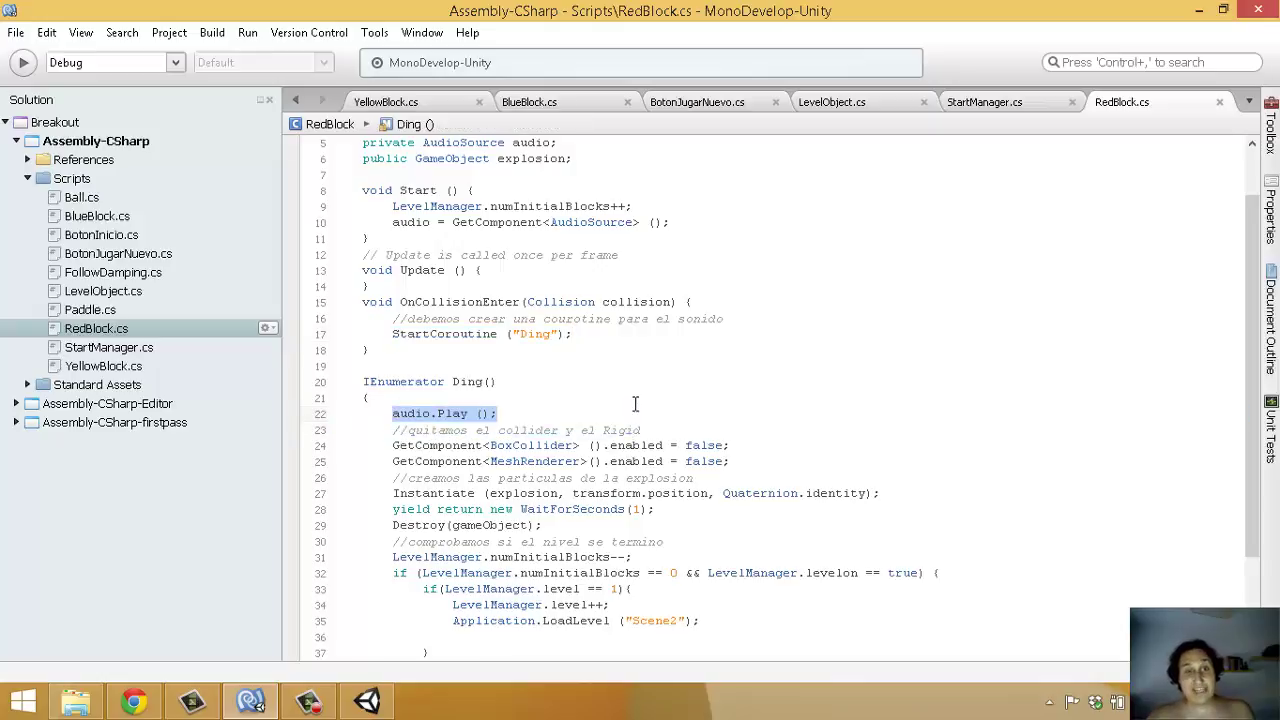
{"action": "left_click_drag", "start_coordinate": [390, 525], "coordinate": [553, 519]}
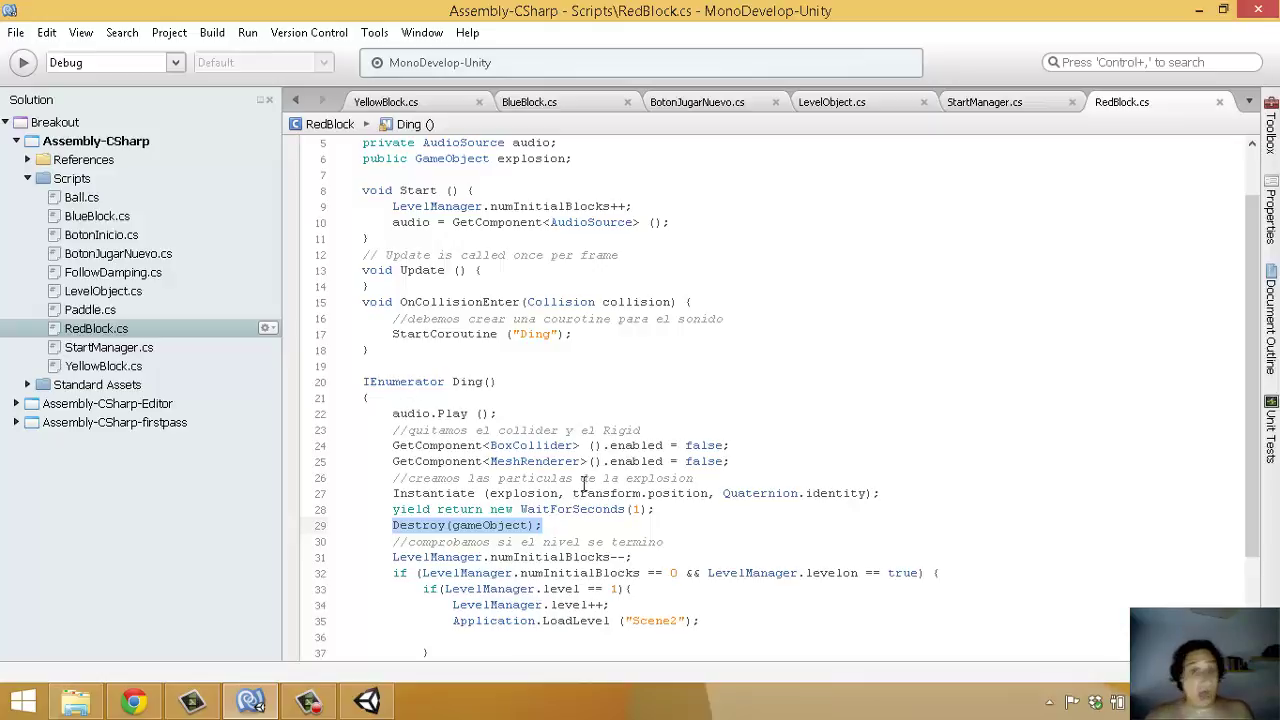
{"action": "mouse_move", "coordinate": [392, 445]}
{"action": "left_mouse_down"}
{"action": "mouse_move", "coordinate": [716, 452]}
{"action": "mouse_move", "coordinate": [753, 467]}
{"action": "left_mouse_up"}
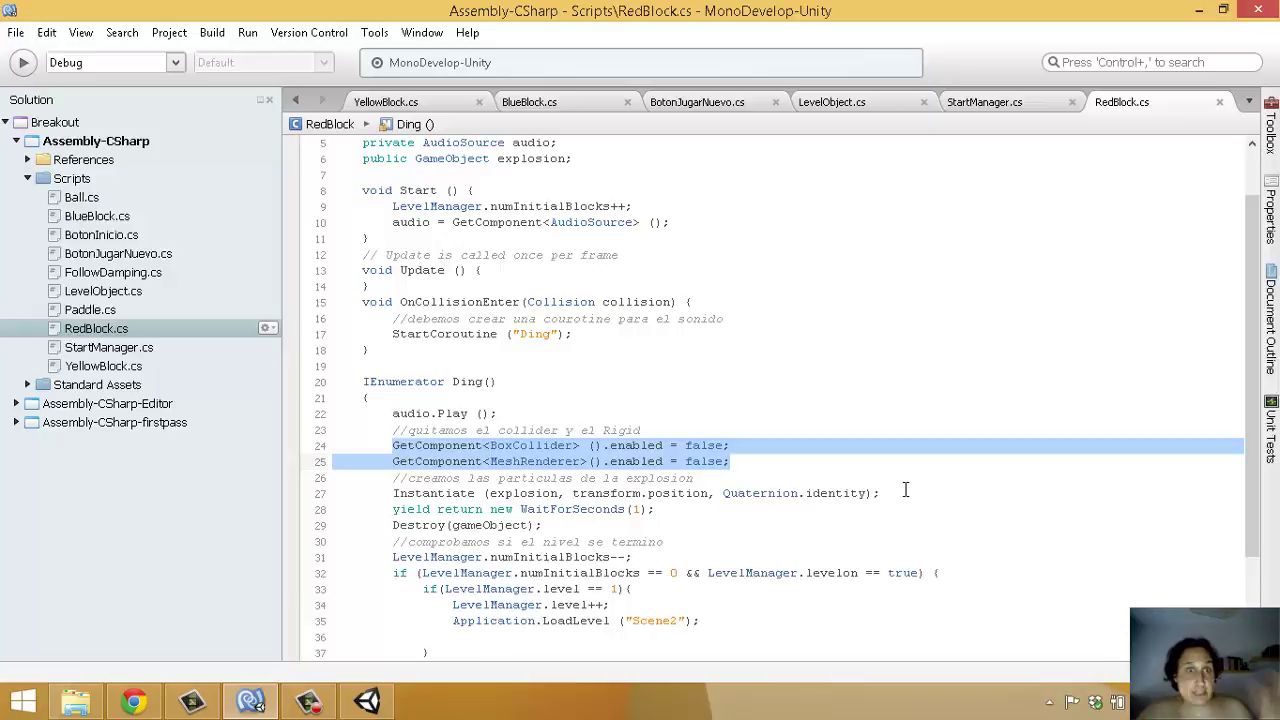
{"action": "left_click", "coordinate": [600, 511]}
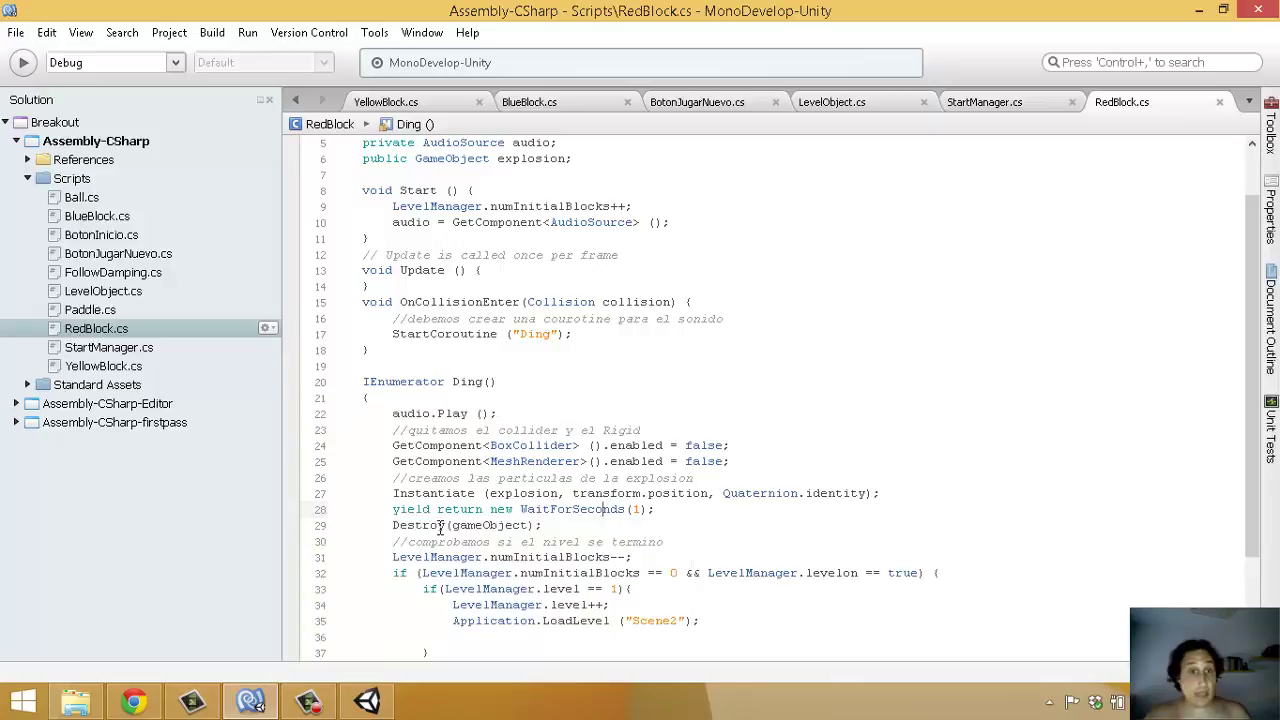
{"action": "scroll", "coordinate": [450, 478], "scroll_direction": "down", "scroll_amount": 2}
- Highlight RedBlock's Destroy(gameObject) and numInitialBlocks decrement lines and the level-completion check
{"action": "left_click_drag", "start_coordinate": [392, 462], "coordinate": [561, 456]}
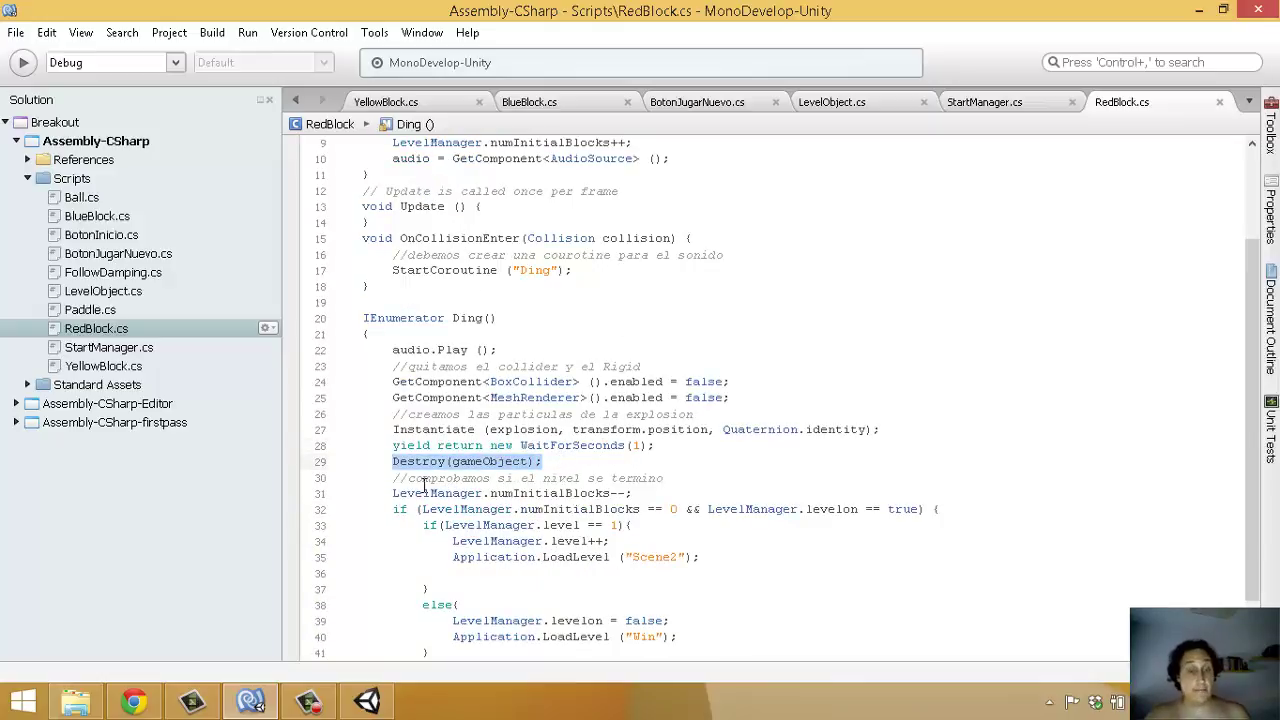
{"action": "left_click_drag", "start_coordinate": [392, 493], "coordinate": [670, 491]}
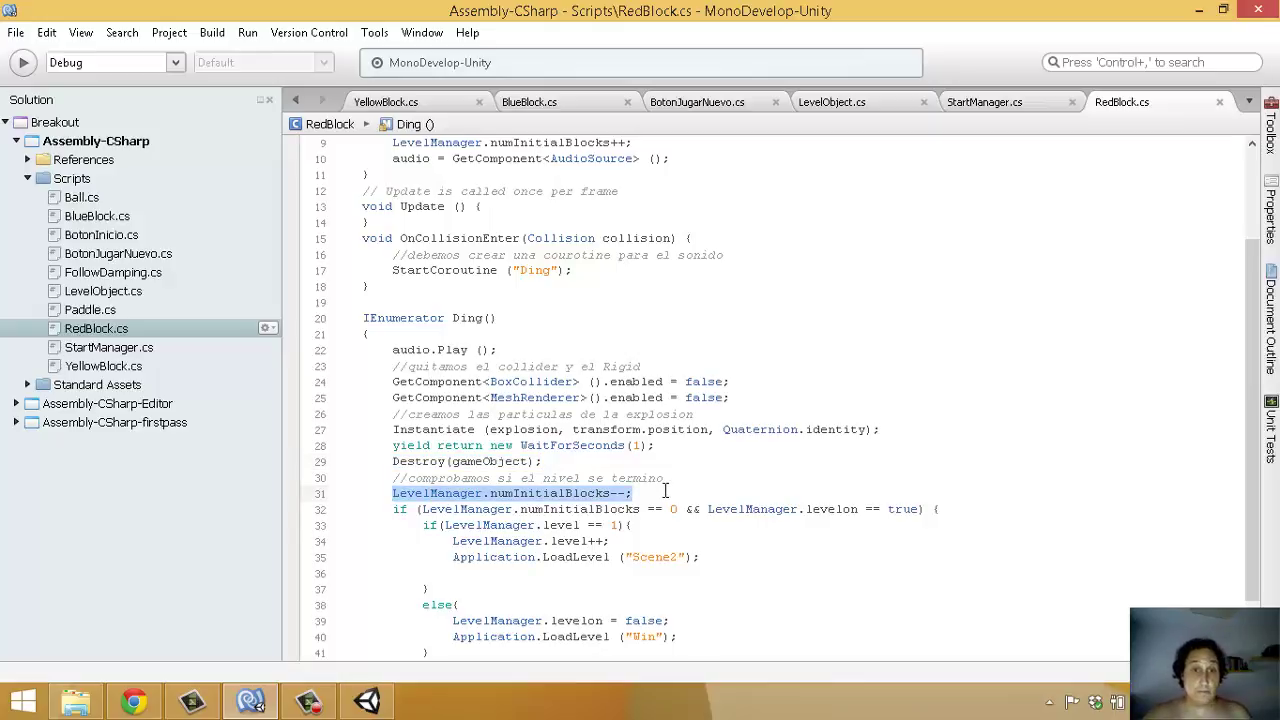
{"action": "scroll", "coordinate": [660, 500], "scroll_direction": "down", "scroll_amount": 2}
{"action": "left_click", "coordinate": [581, 446]}
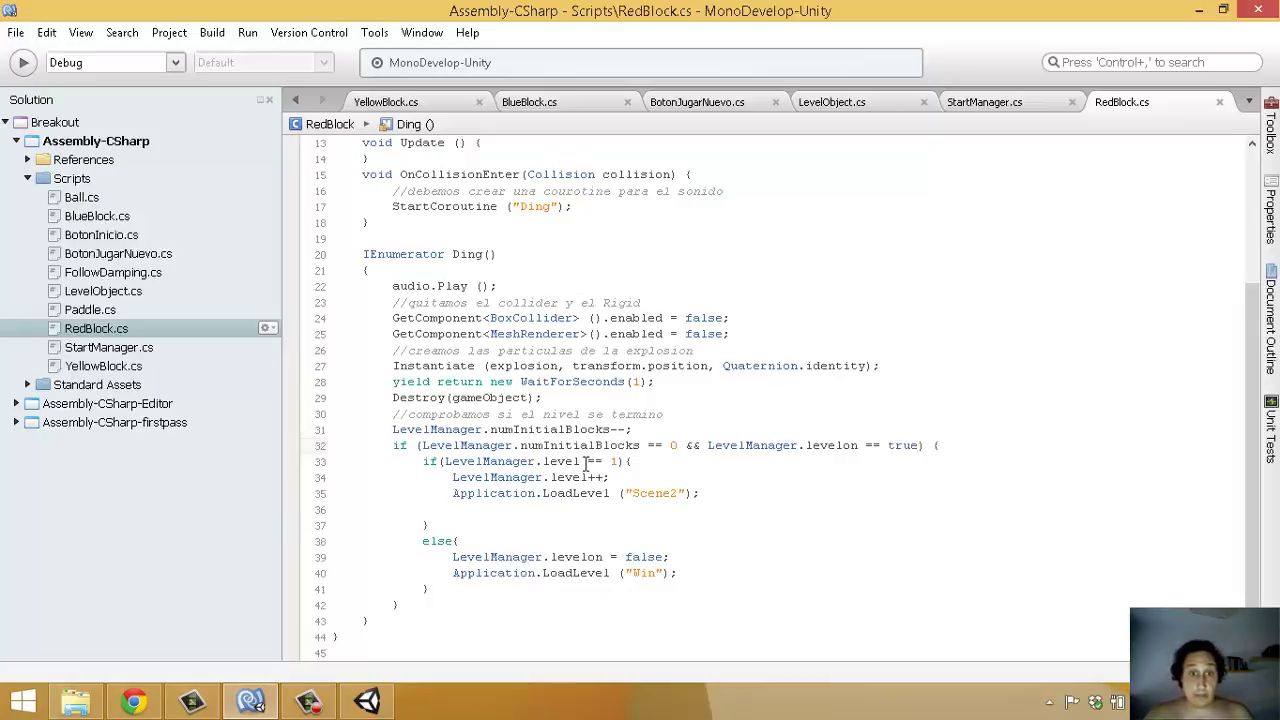
- Highlight the Scene2 load, levelon reset and Win scene load, then switch to YellowBlock.cs
{"action": "left_click_drag", "start_coordinate": [466, 493], "coordinate": [794, 512]}
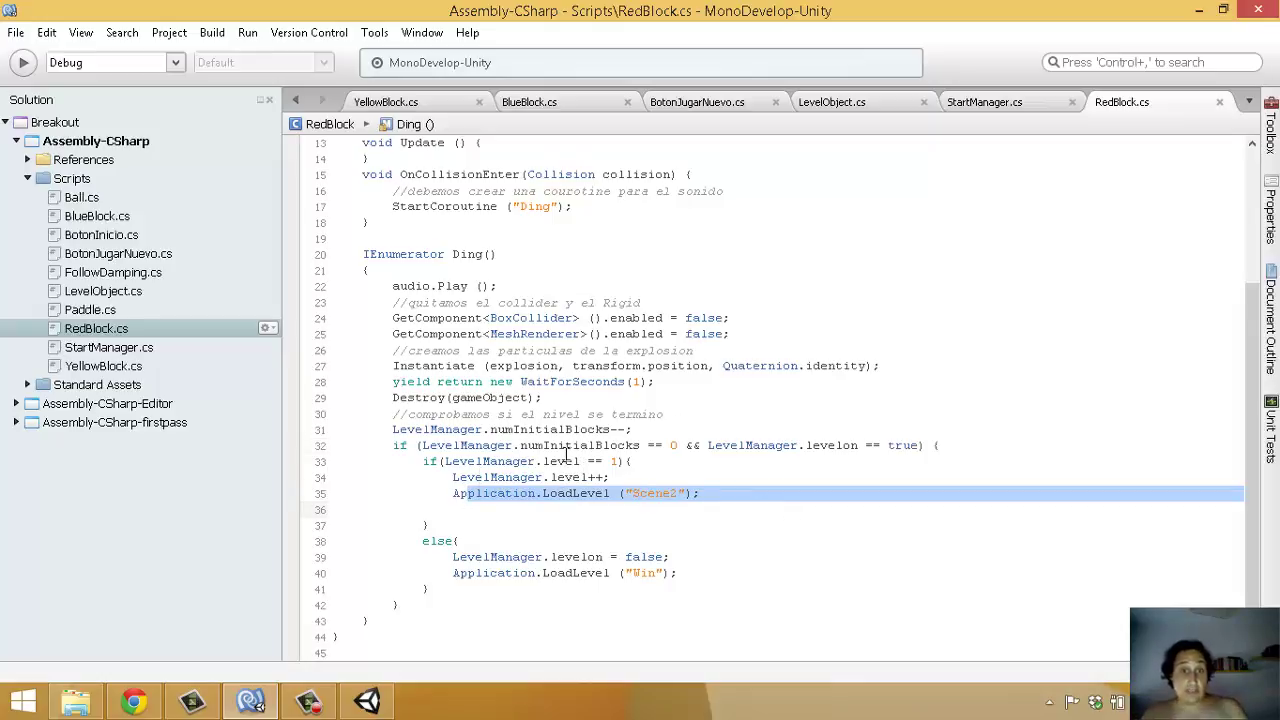
{"action": "left_click_drag", "start_coordinate": [452, 557], "coordinate": [626, 557]}
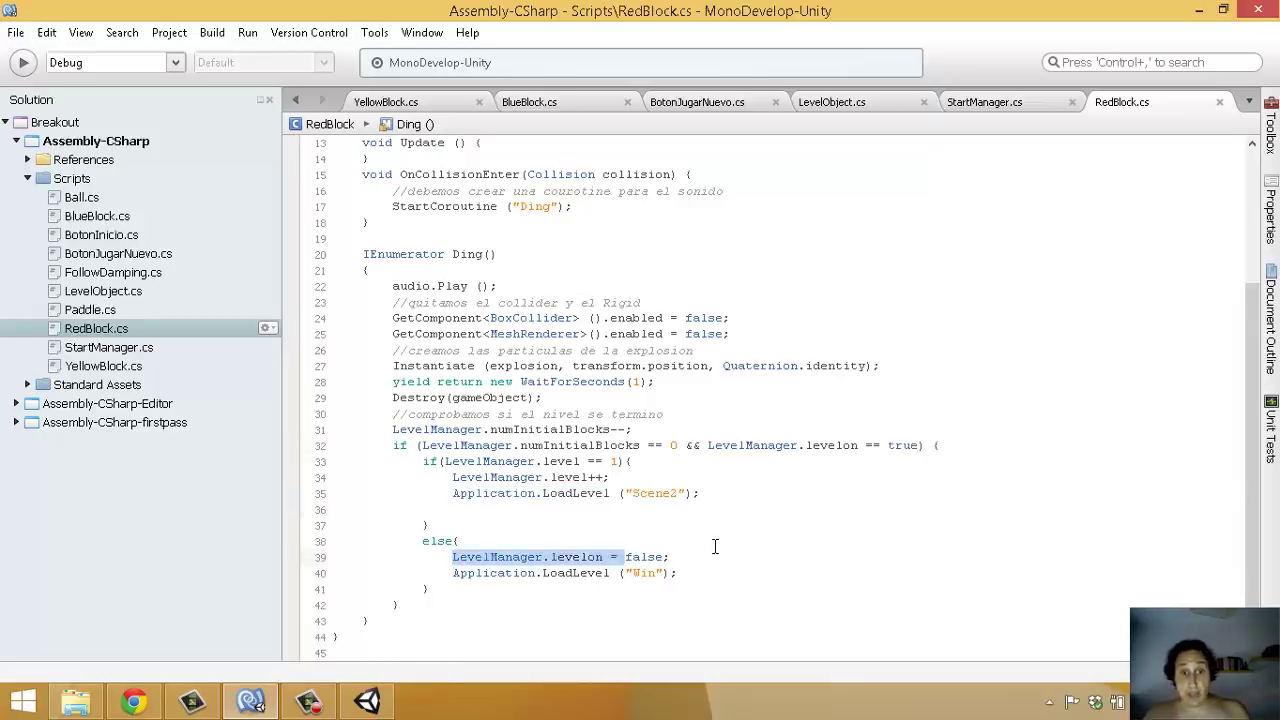
{"action": "left_click", "coordinate": [717, 559], "text": "shift"}
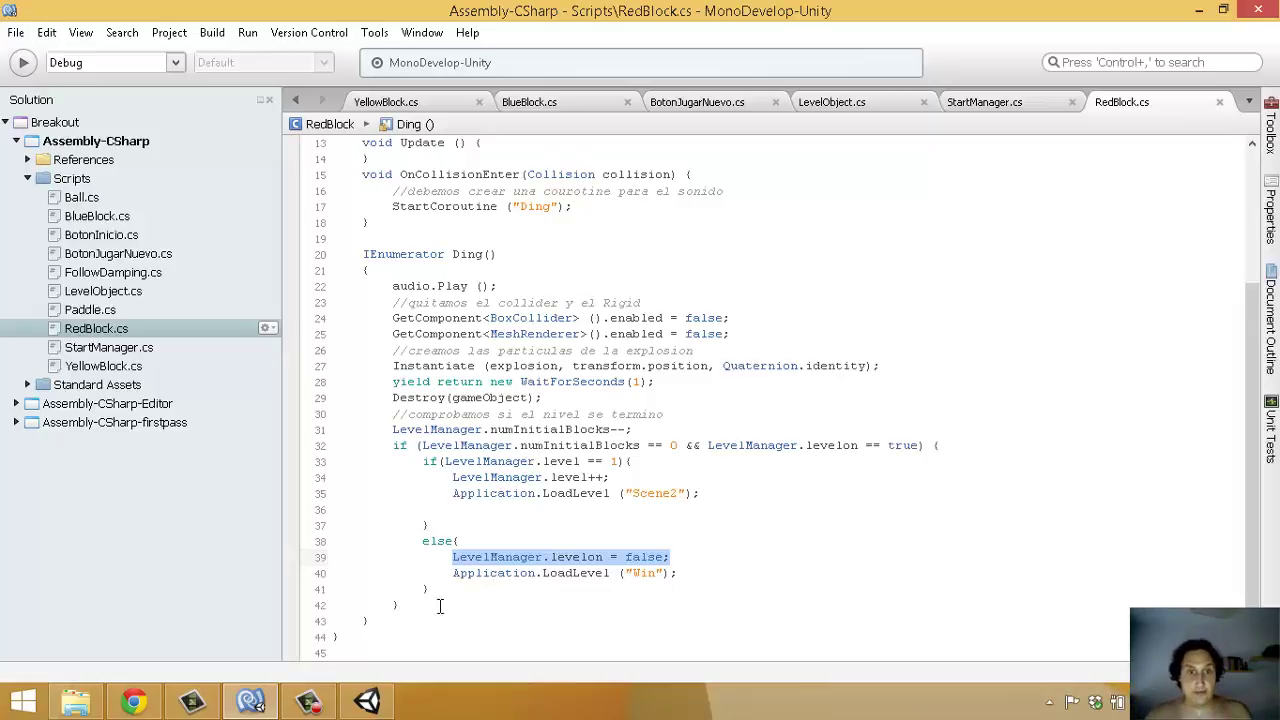
{"action": "left_click_drag", "start_coordinate": [440, 575], "coordinate": [748, 586]}
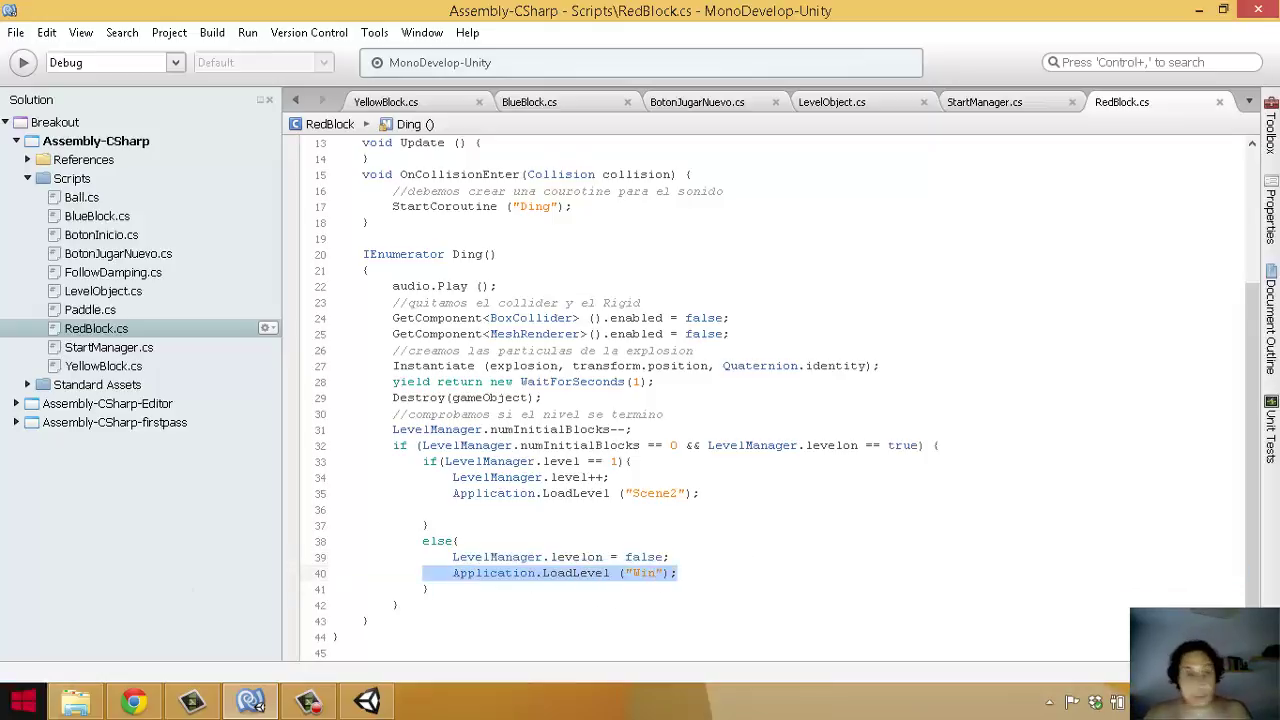
{"action": "left_click", "coordinate": [400, 102]}
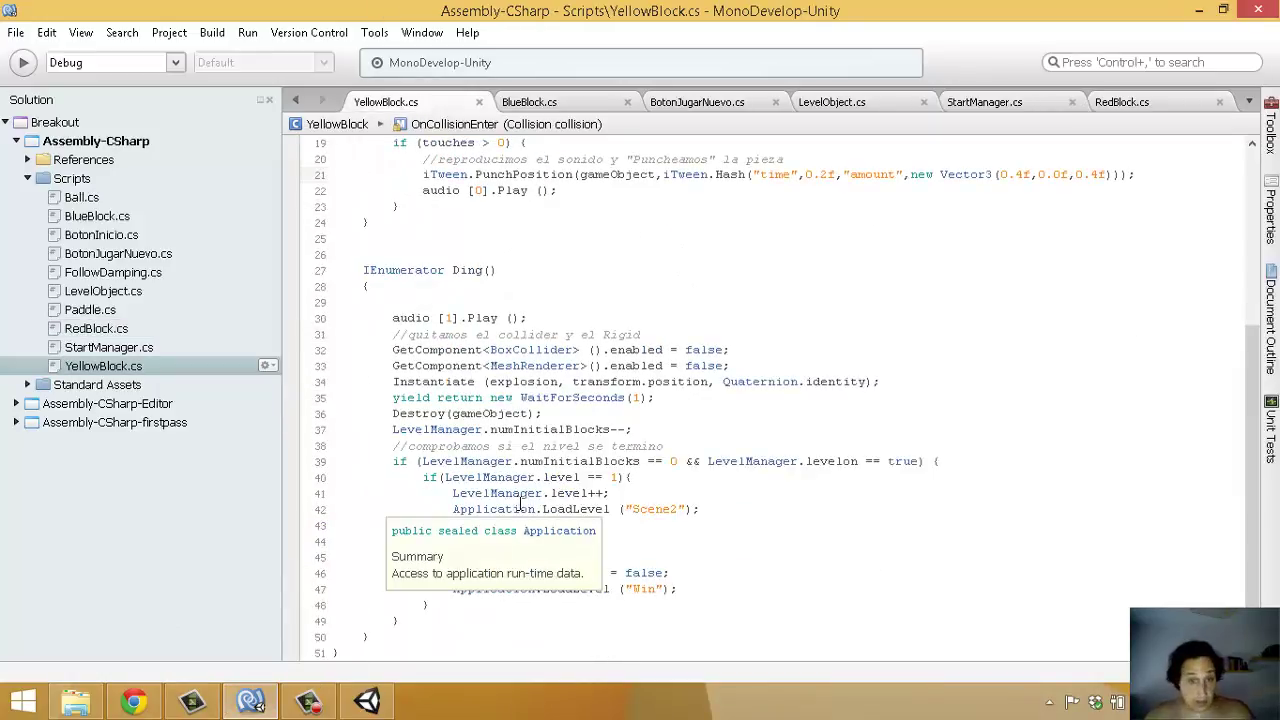
- Open BlueBlock.cs and highlight its touches = 3 declaration
{"action": "scroll", "coordinate": [520, 505], "scroll_direction": "up", "scroll_amount": 3}
{"action": "left_click", "coordinate": [522, 106]}
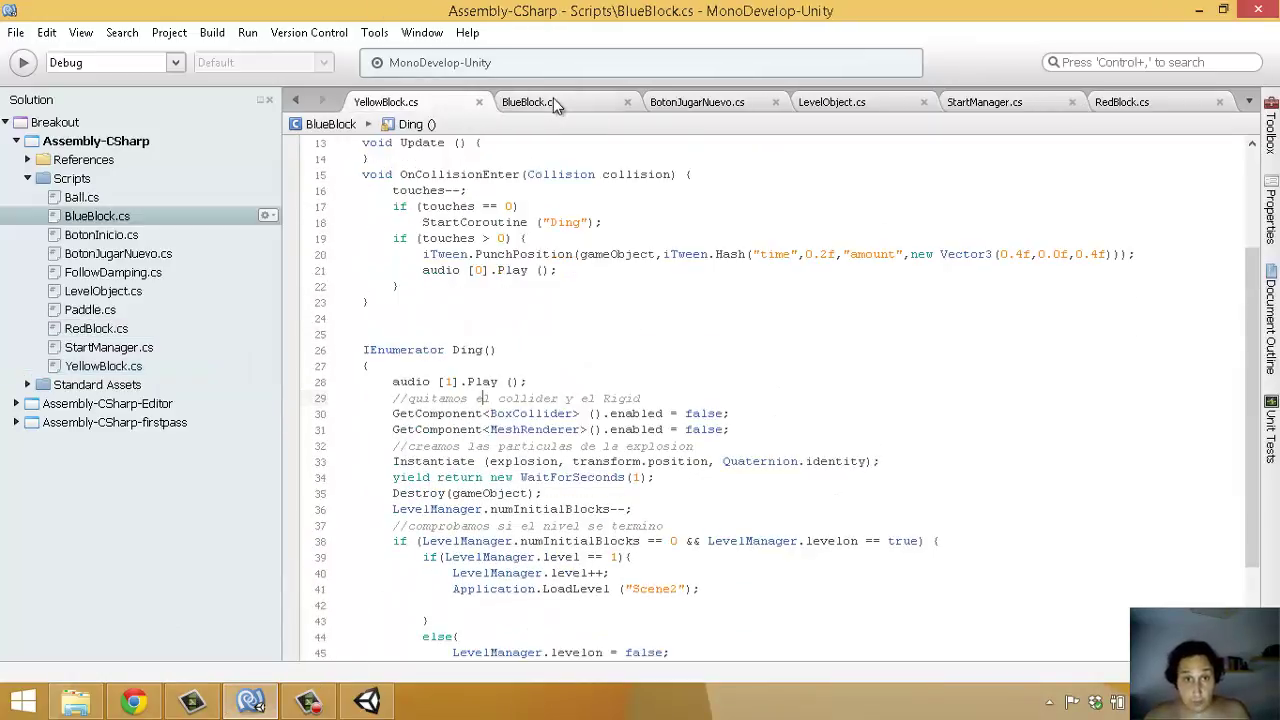
{"action": "scroll", "coordinate": [519, 507], "scroll_direction": "down", "scroll_amount": 3}
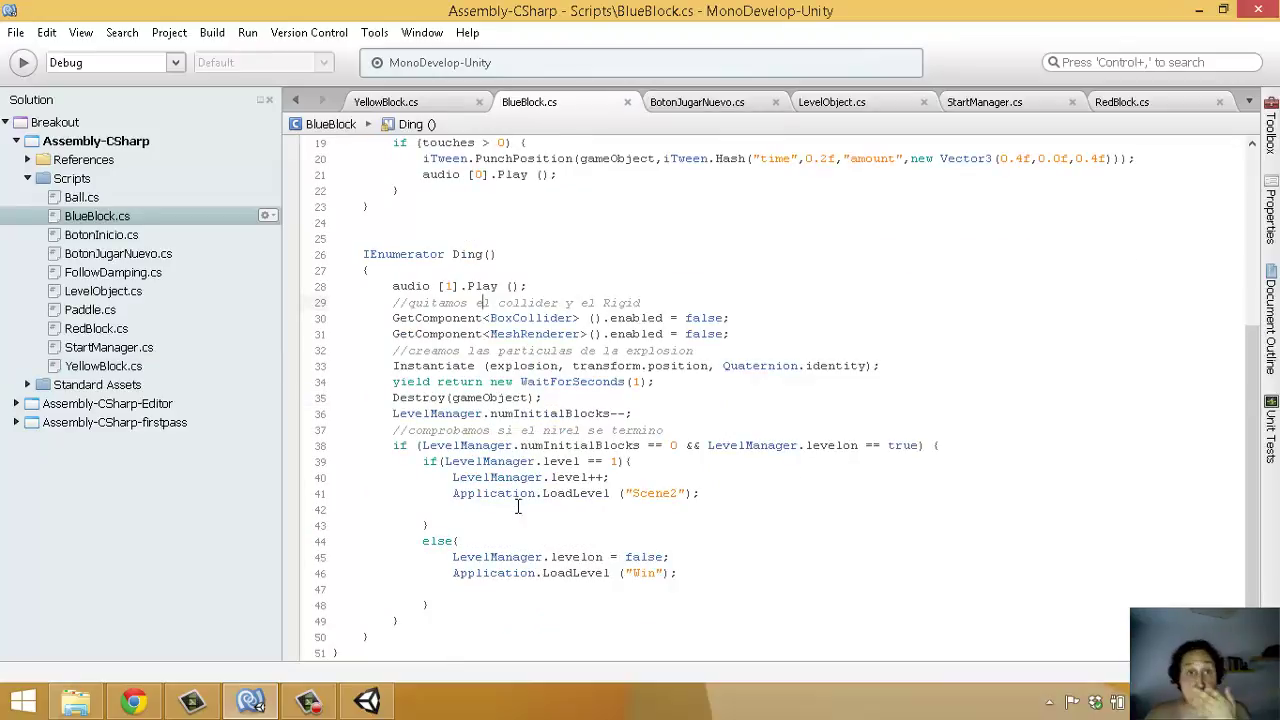
{"action": "scroll", "coordinate": [518, 507], "scroll_direction": "up", "scroll_amount": 4}
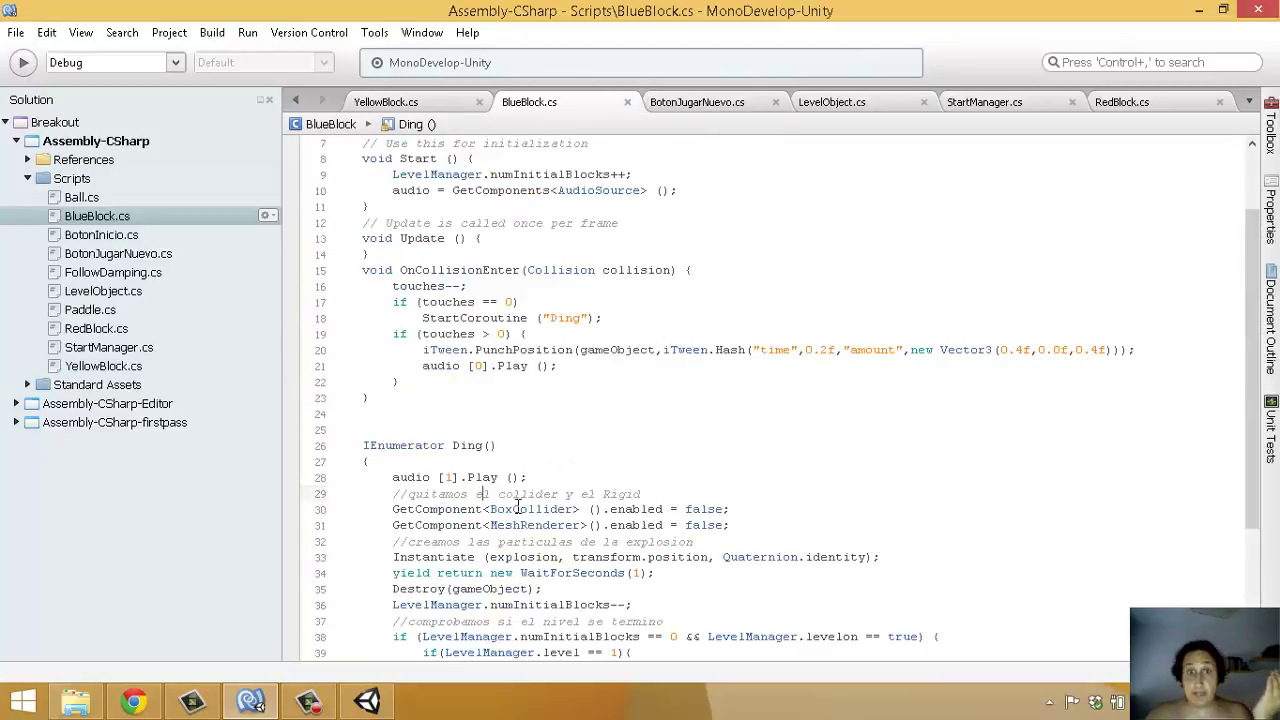
{"action": "scroll", "coordinate": [518, 507], "scroll_direction": "up", "scroll_amount": 2}
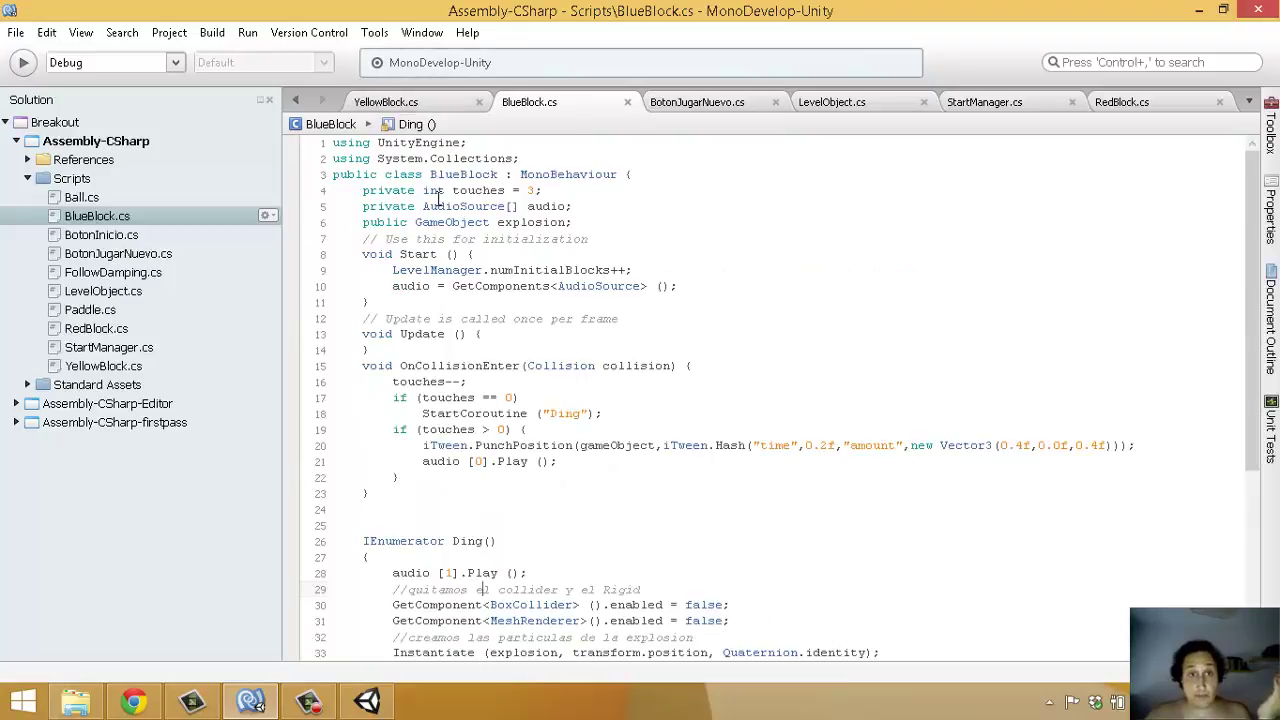
{"action": "left_click_drag", "start_coordinate": [362, 190], "coordinate": [587, 186]}
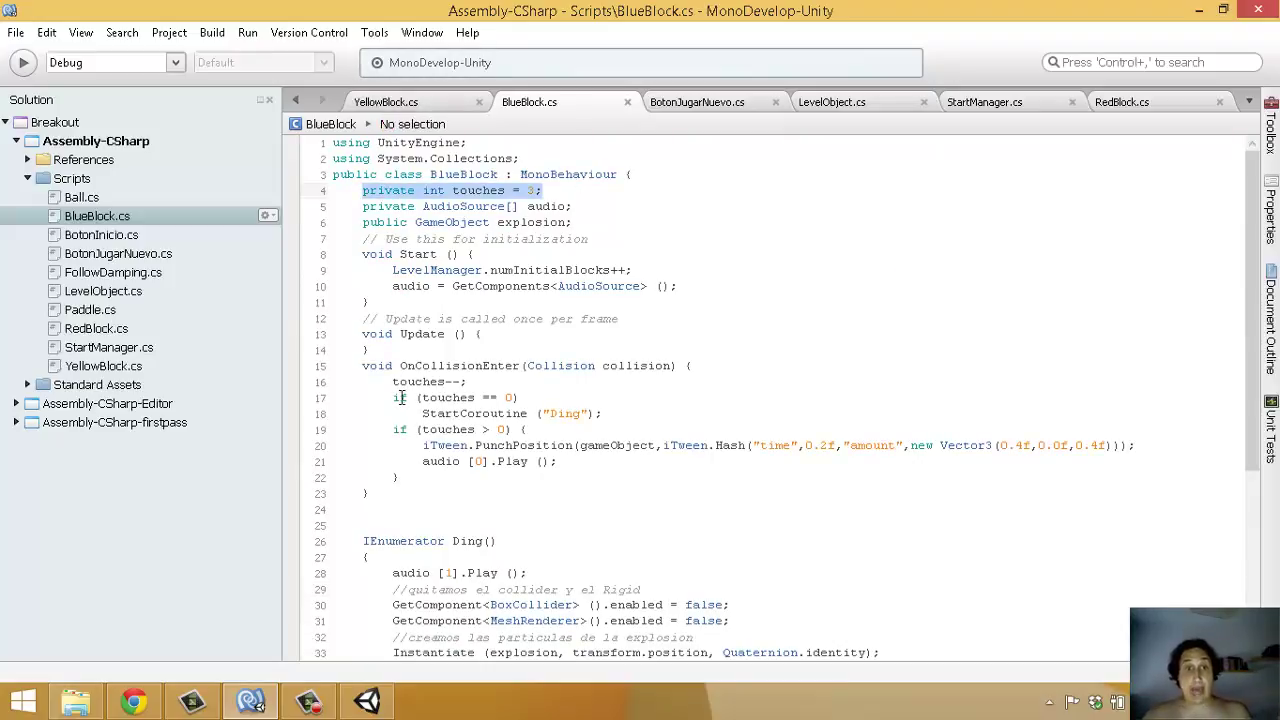
- Highlight the touches > 0 hit-handling block and the StartCoroutine Ding call
{"action": "mouse_move", "coordinate": [440, 372]}
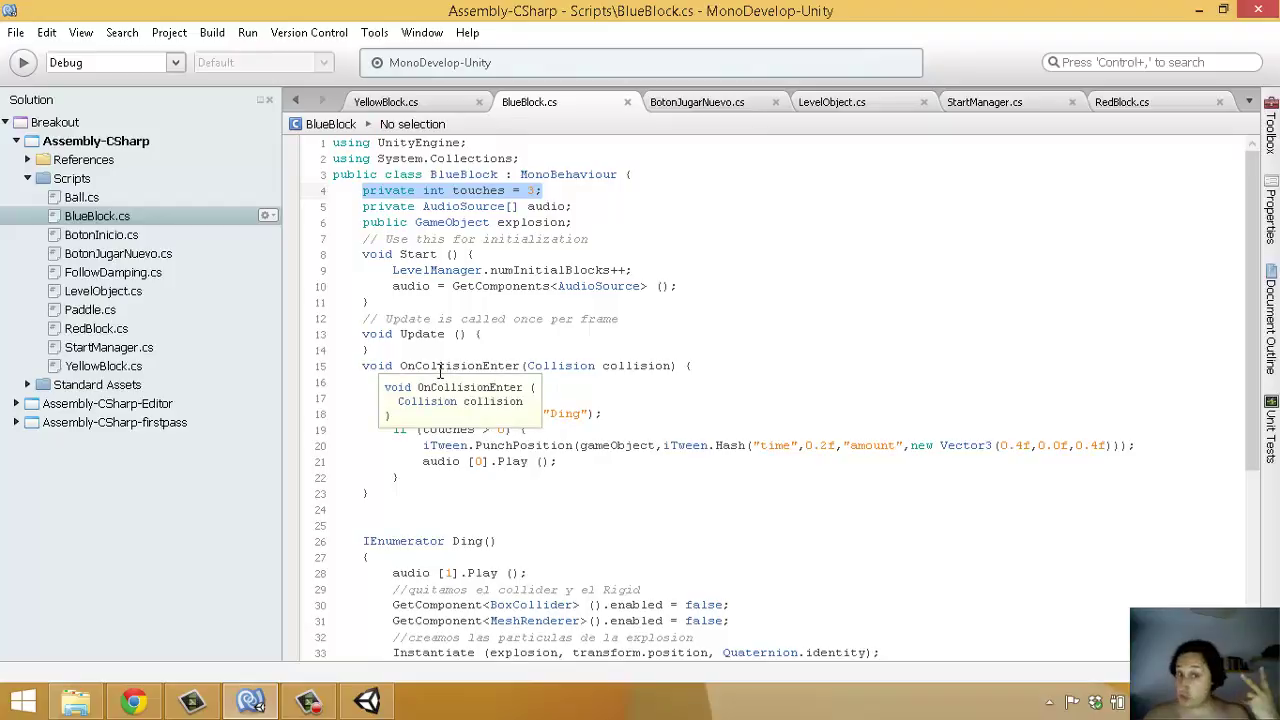
{"action": "left_click", "coordinate": [390, 429]}
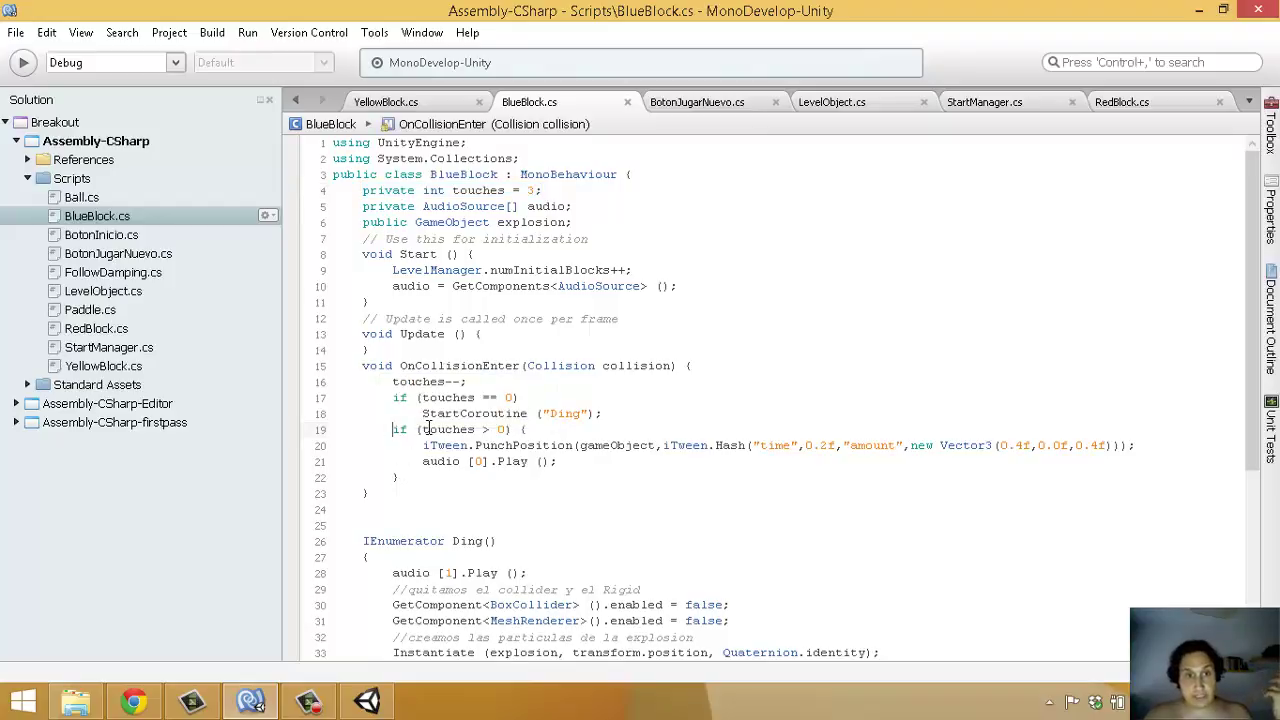
{"action": "left_click_drag", "start_coordinate": [427, 429], "coordinate": [715, 477]}
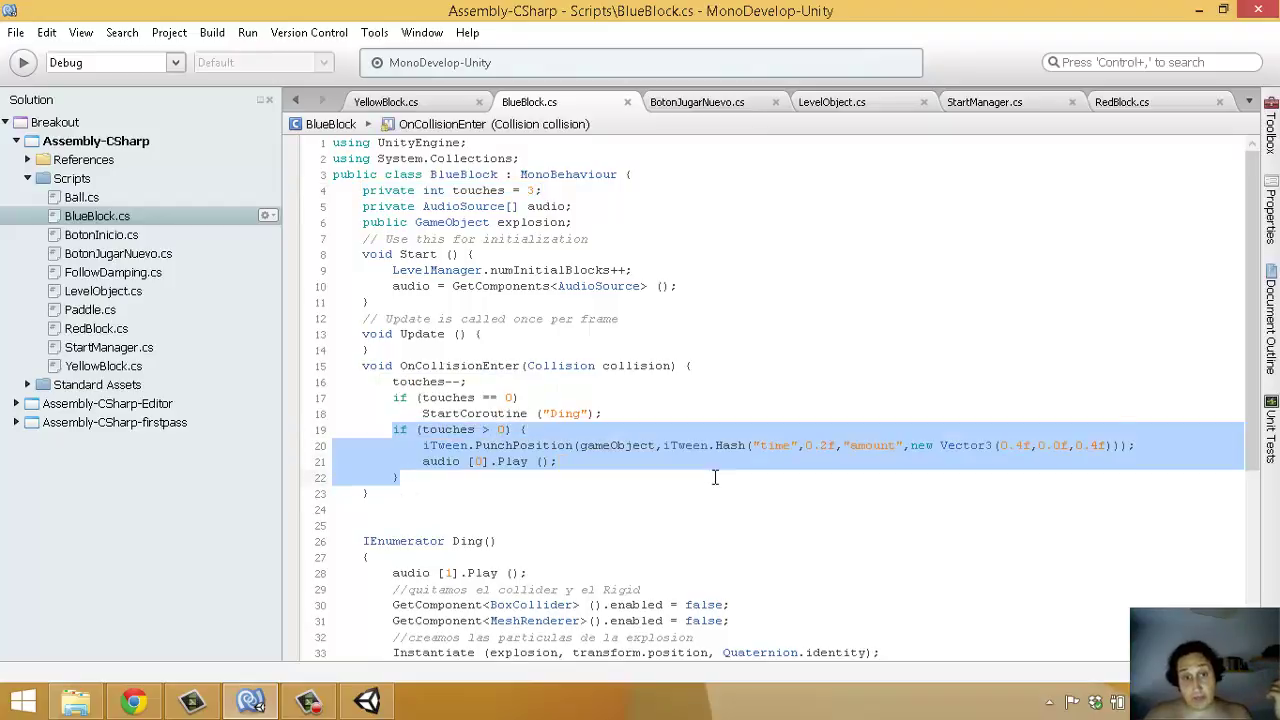
{"action": "left_click", "coordinate": [433, 469]}
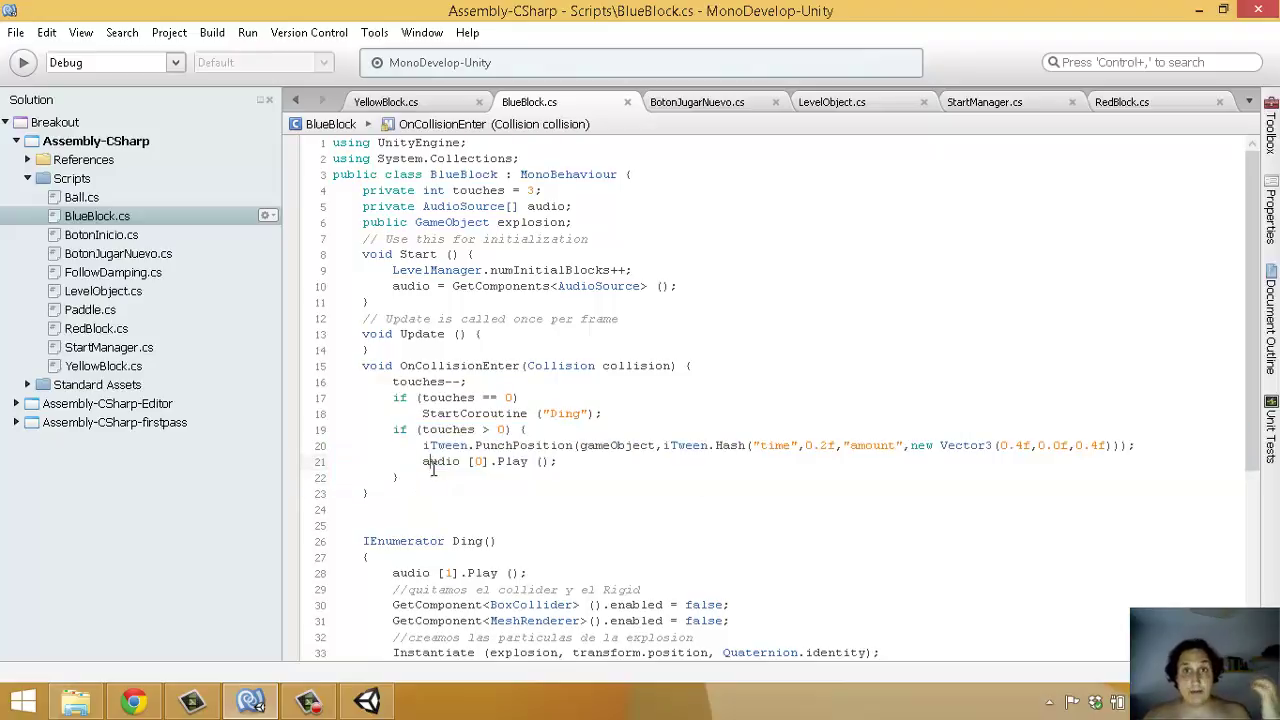
{"action": "mouse_move", "coordinate": [432, 468]}
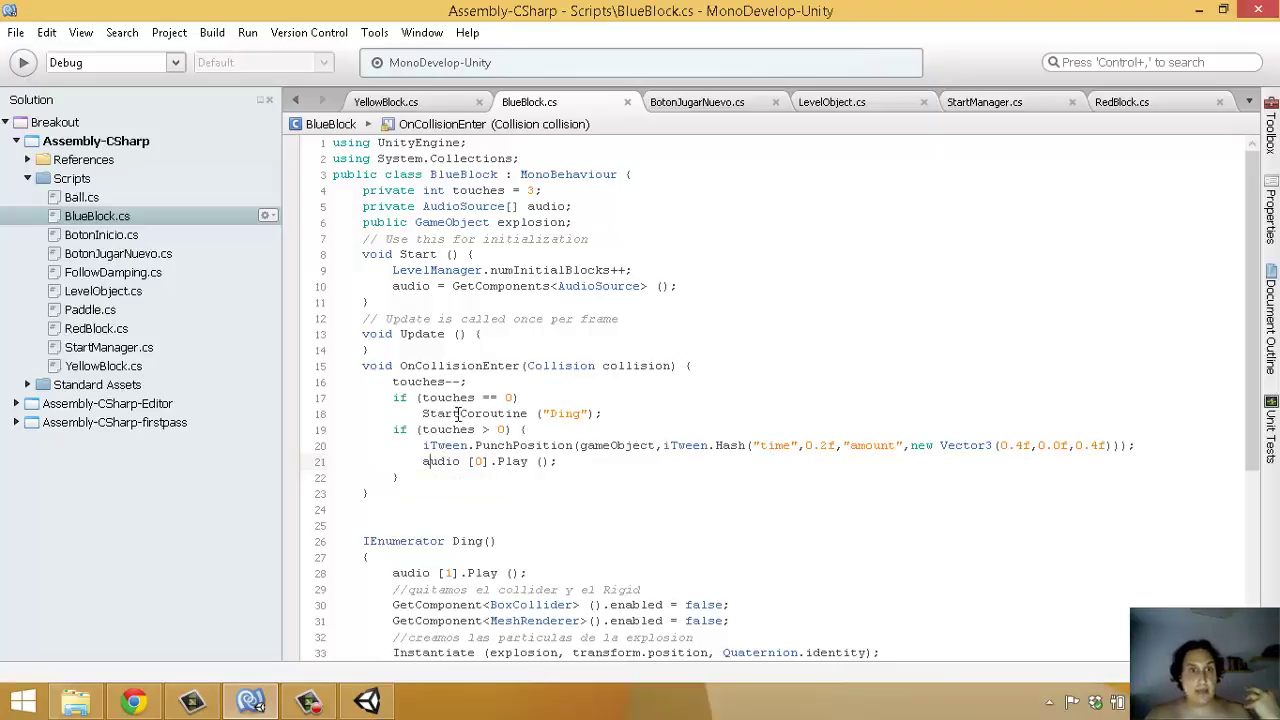
{"action": "mouse_move", "coordinate": [455, 415]}
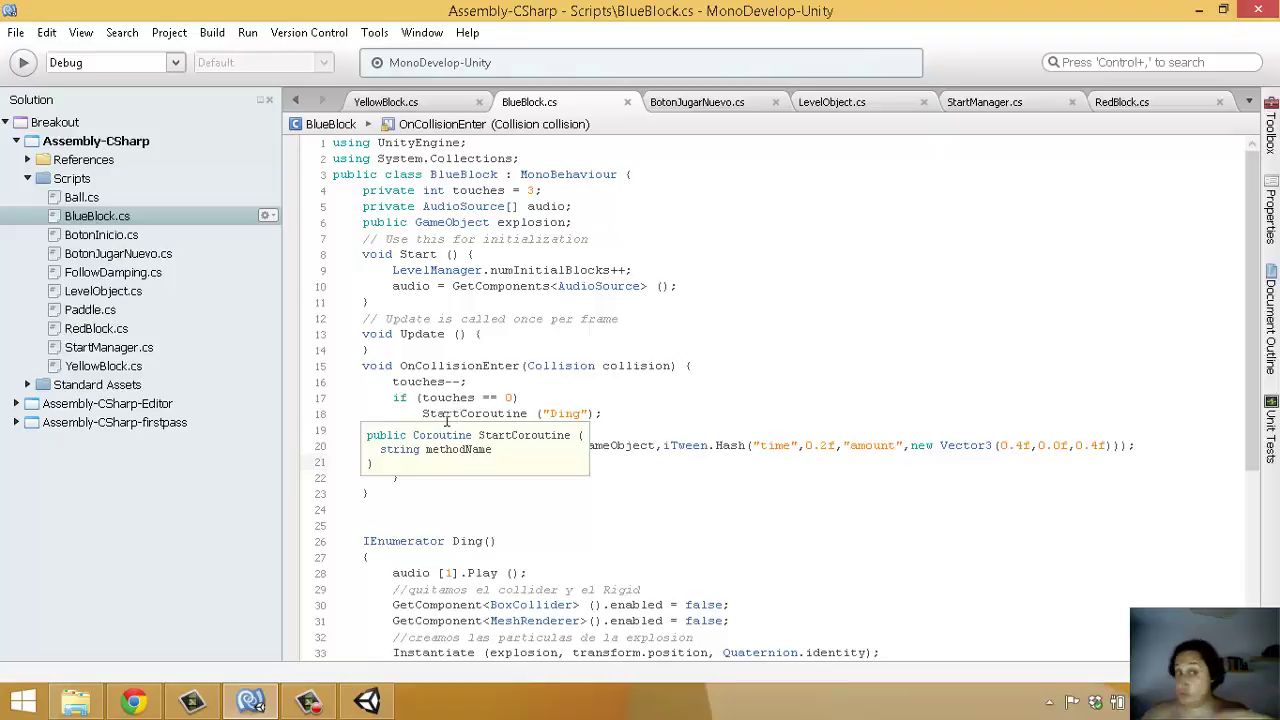
{"action": "left_click_drag", "start_coordinate": [421, 414], "coordinate": [634, 413]}
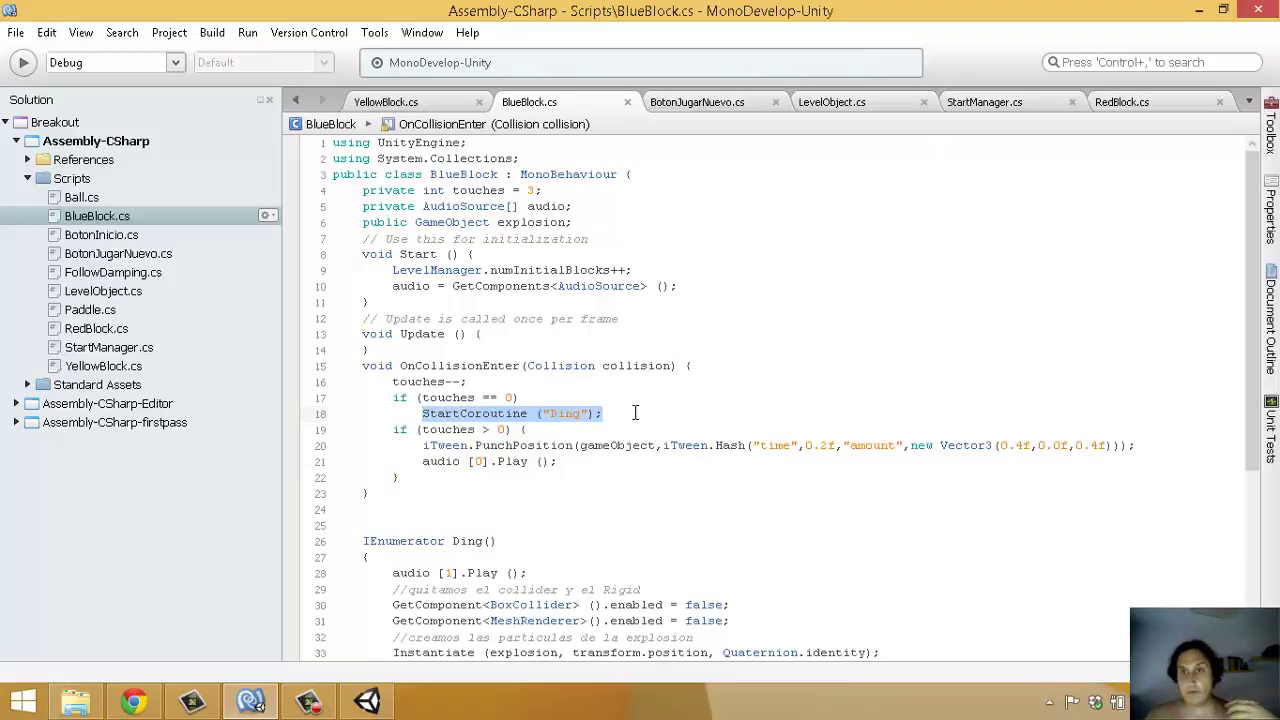
{"action": "scroll", "coordinate": [634, 413], "scroll_direction": "down", "scroll_amount": 5}
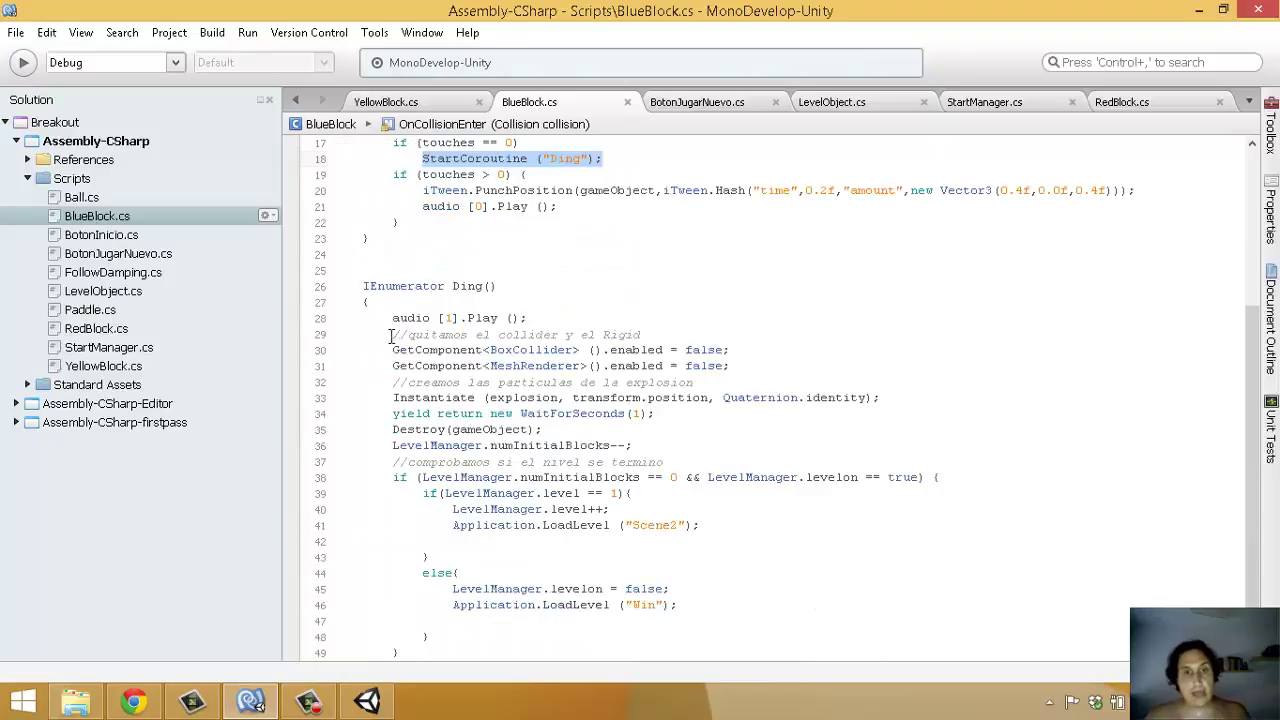
{"action": "mouse_move", "coordinate": [428, 405]}
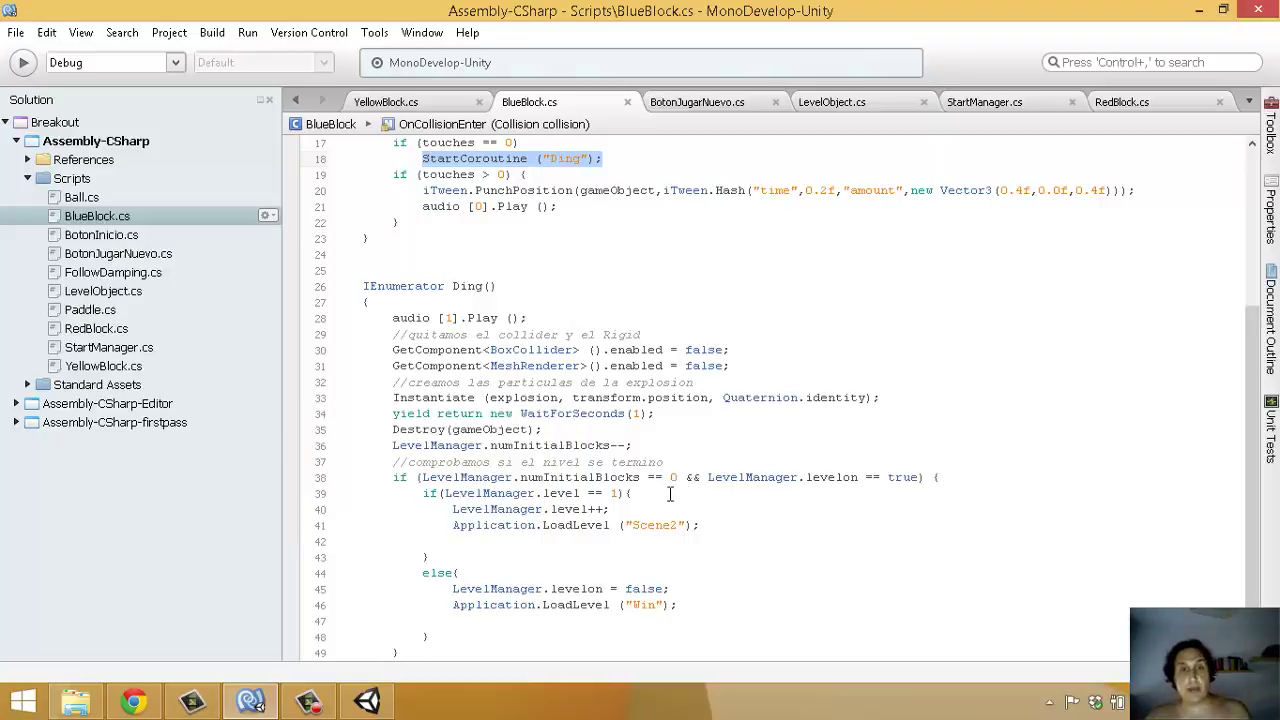
{"action": "scroll", "coordinate": [670, 490], "scroll_direction": "up", "scroll_amount": 5}
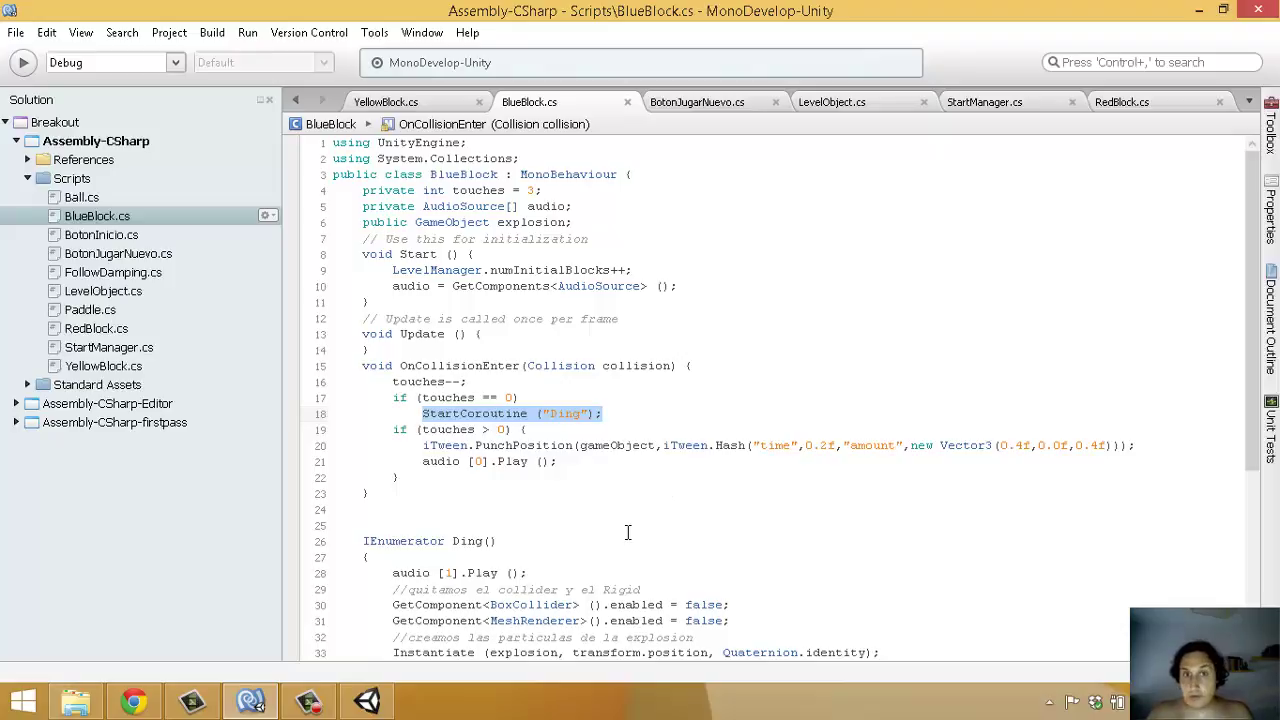
- Bring the Unity editor forward, showing the Start scene with the BreakDown title
{"action": "left_click", "coordinate": [368, 703]}
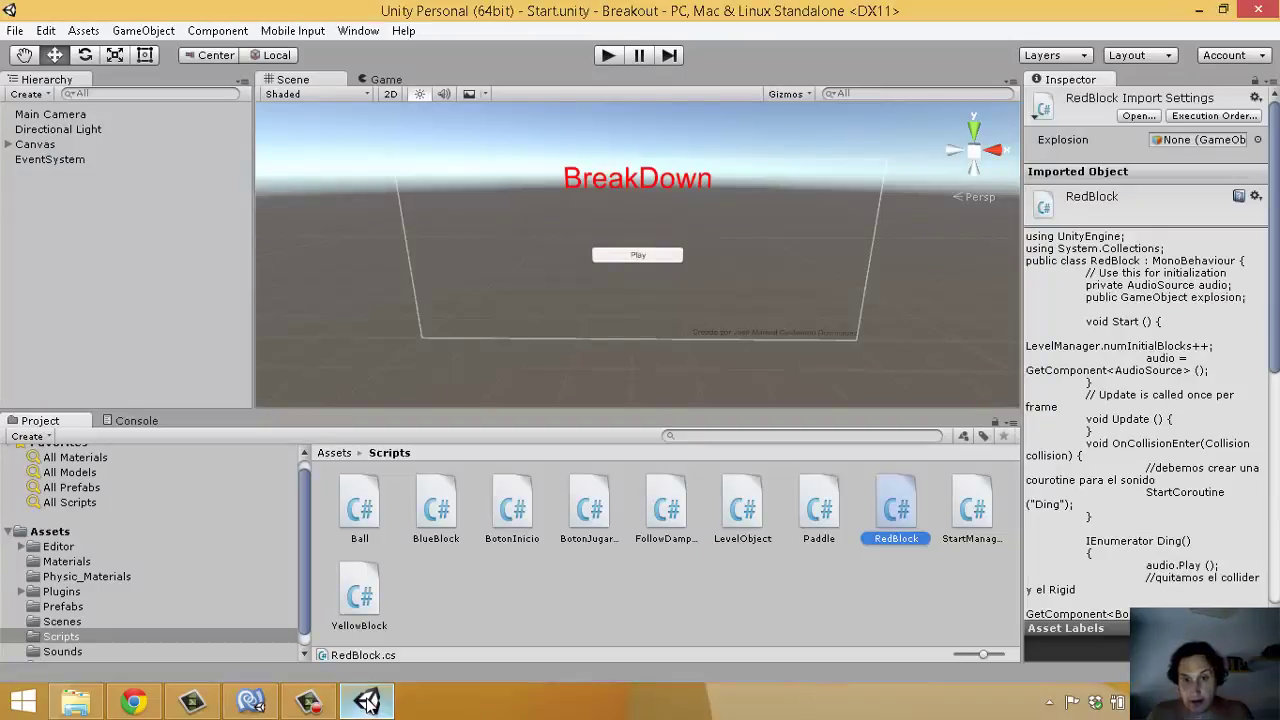